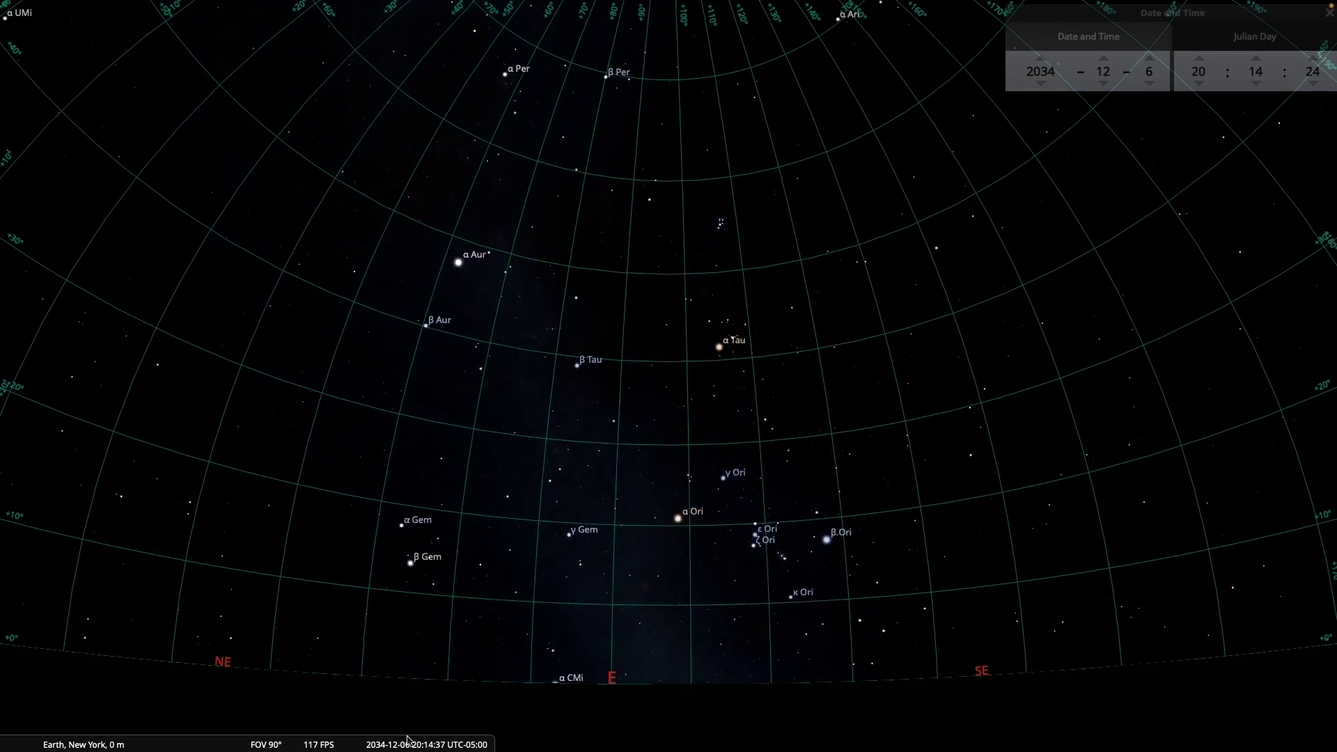
{"action": "mouse_move", "coordinate": [416, 733]}
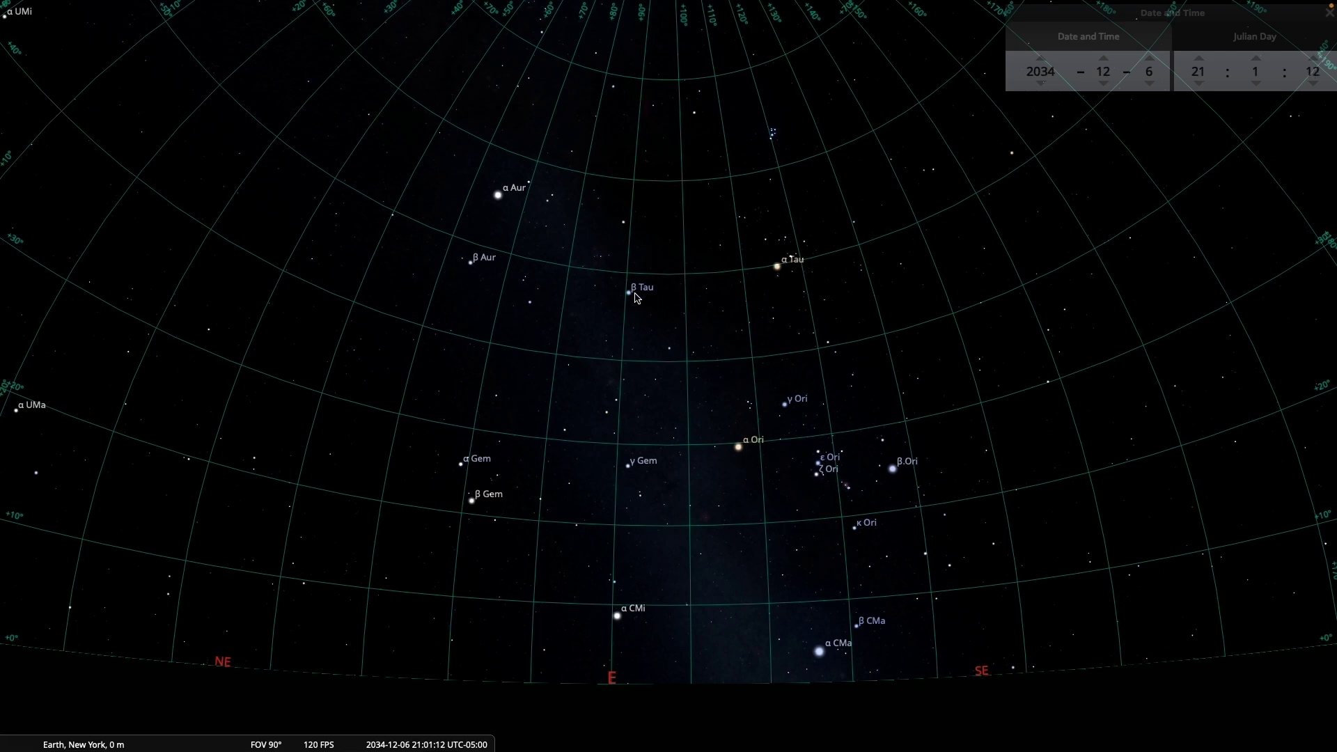
{"action": "mouse_move", "coordinate": [288, 739]}
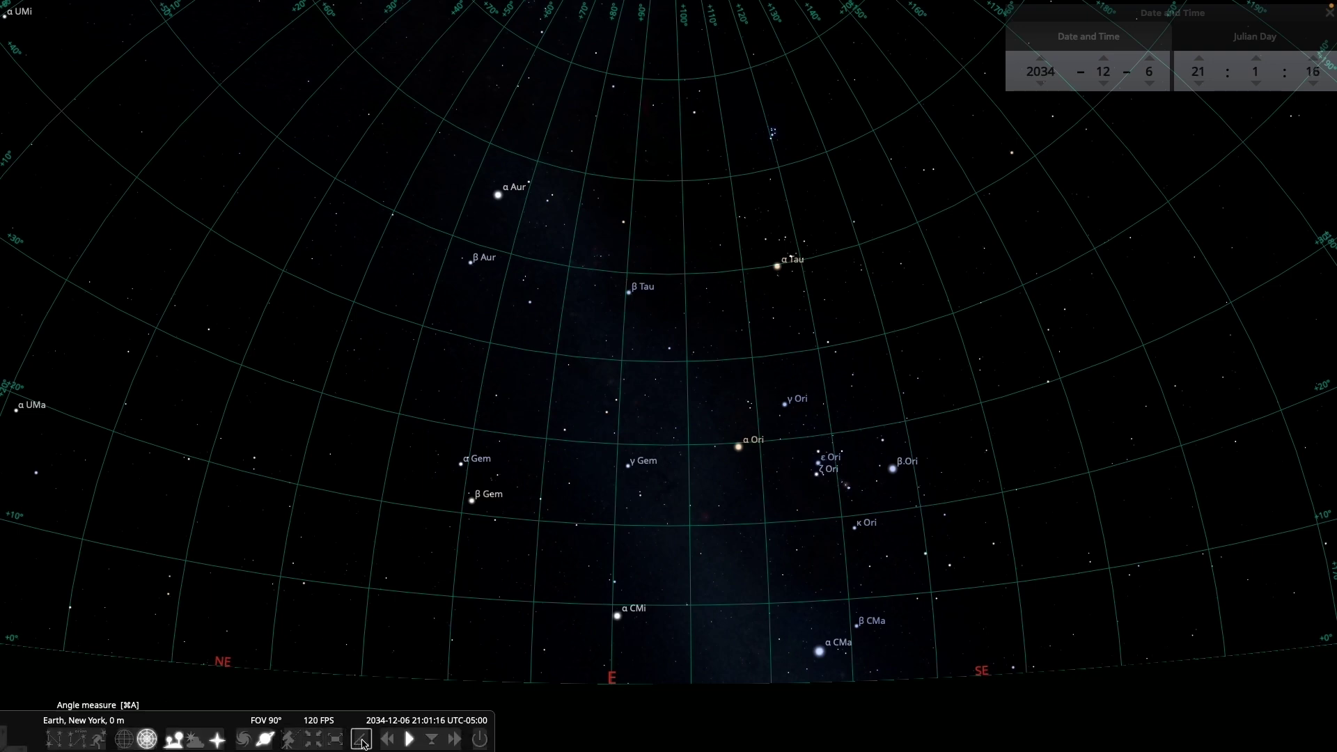
{"action": "left_click", "coordinate": [362, 742]}
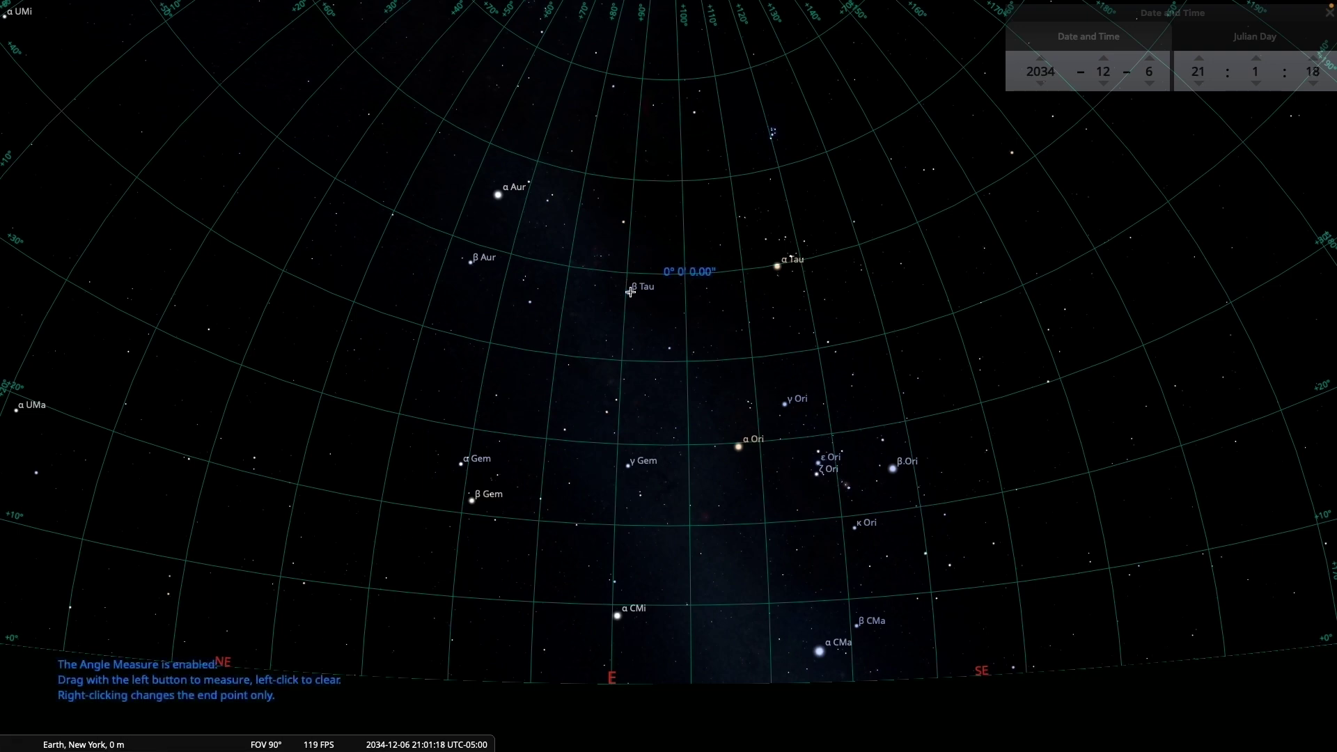
Measure the angle from β Tau straight down to the eastern horizon, reading 48° 18' 56.10".
{"action": "mouse_move", "coordinate": [630, 292]}
{"action": "left_mouse_down"}
{"action": "mouse_move", "coordinate": [641, 546]}
{"action": "mouse_move", "coordinate": [621, 690]}
{"action": "mouse_move", "coordinate": [725, 665]}
{"action": "mouse_move", "coordinate": [806, 680]}
{"action": "mouse_move", "coordinate": [517, 569]}
{"action": "mouse_move", "coordinate": [383, 659]}
{"action": "mouse_move", "coordinate": [593, 607]}
{"action": "mouse_move", "coordinate": [618, 626]}
{"action": "mouse_move", "coordinate": [619, 687]}
{"action": "left_mouse_up"}
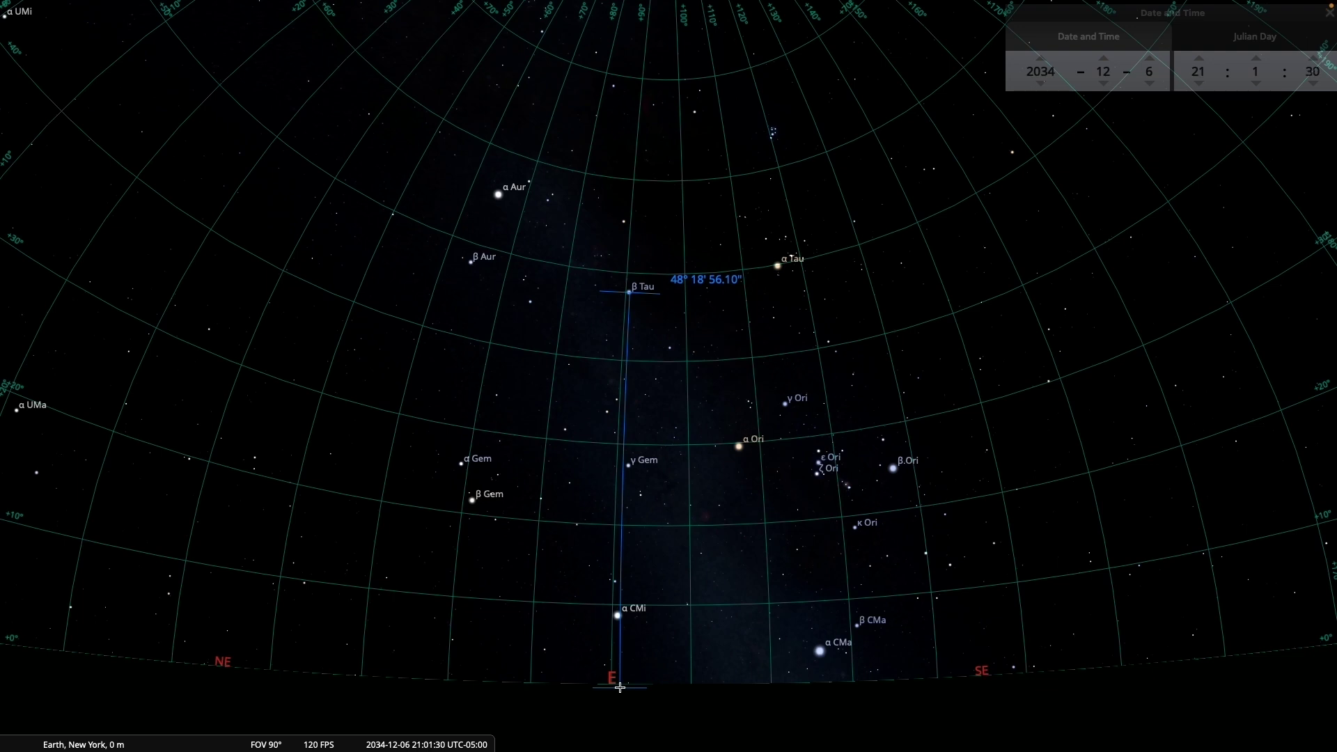
{"action": "left_click", "coordinate": [362, 739]}
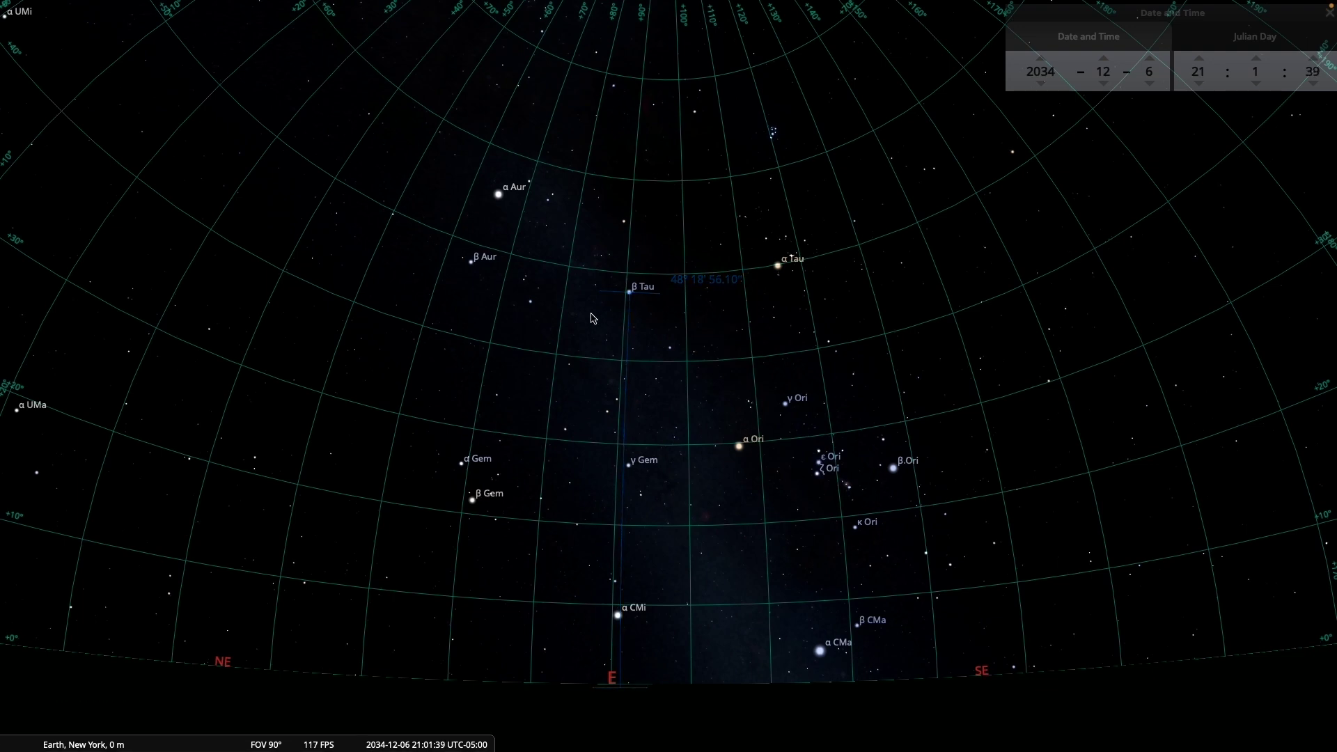
Select Elnath (β Tau) to read its +48° altitude, then open the Location window with F6.
{"action": "left_click", "coordinate": [630, 294]}
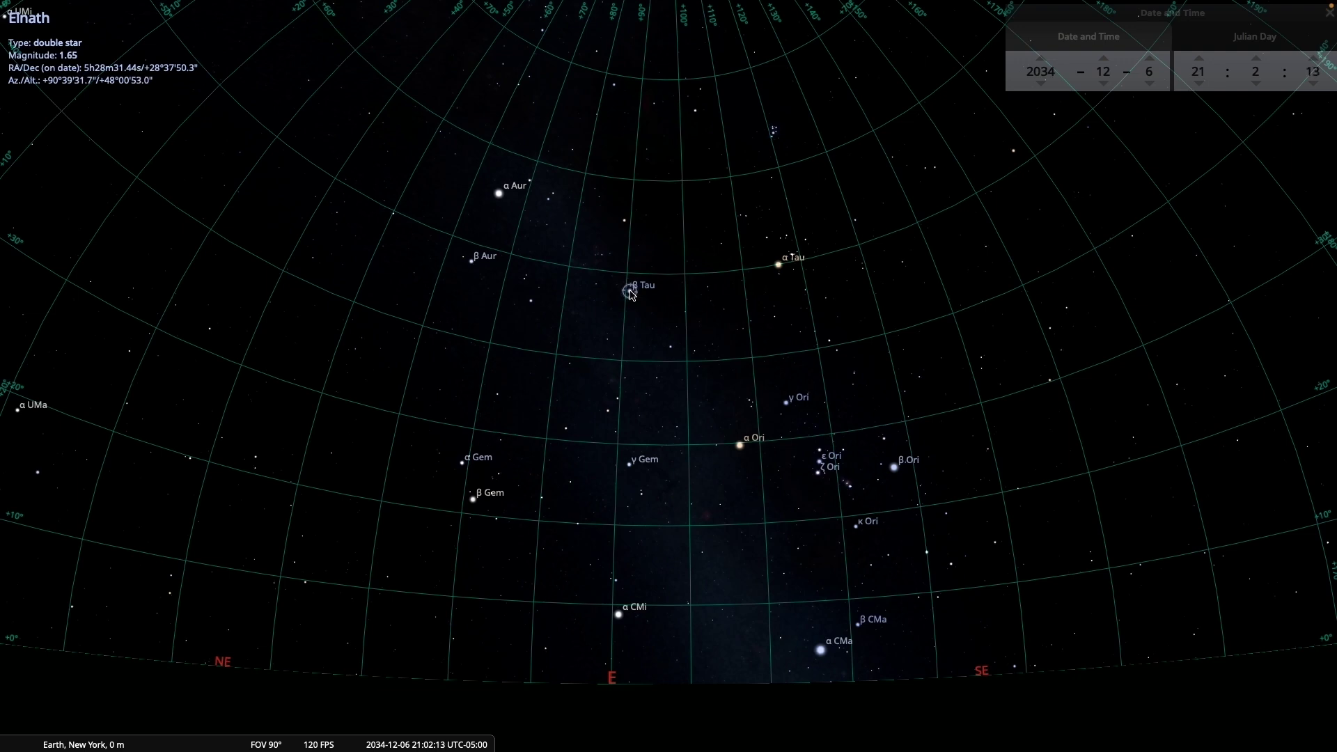
{"action": "key", "text": "F6"}
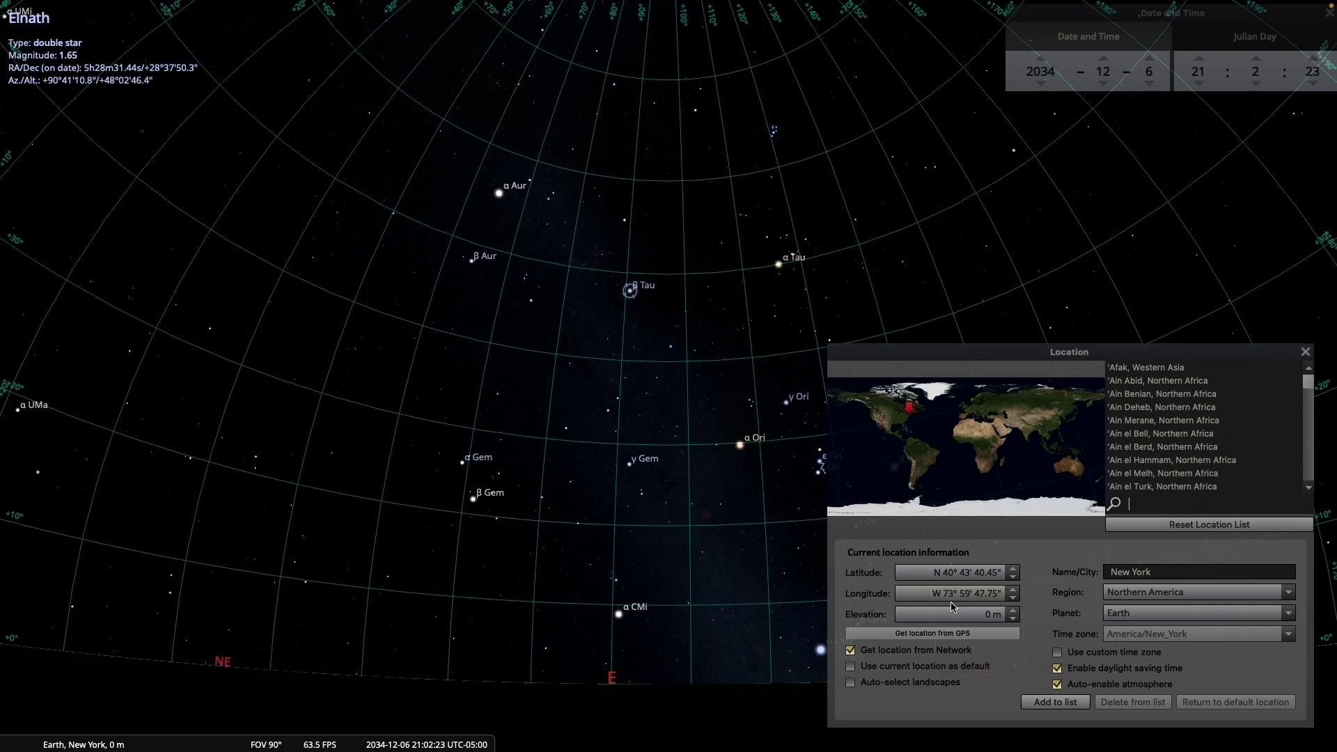
Step the longitude west from W 73° 59' 47.75" to W 109° 59' 47.75".
{"action": "left_click", "coordinate": [1013, 599]}
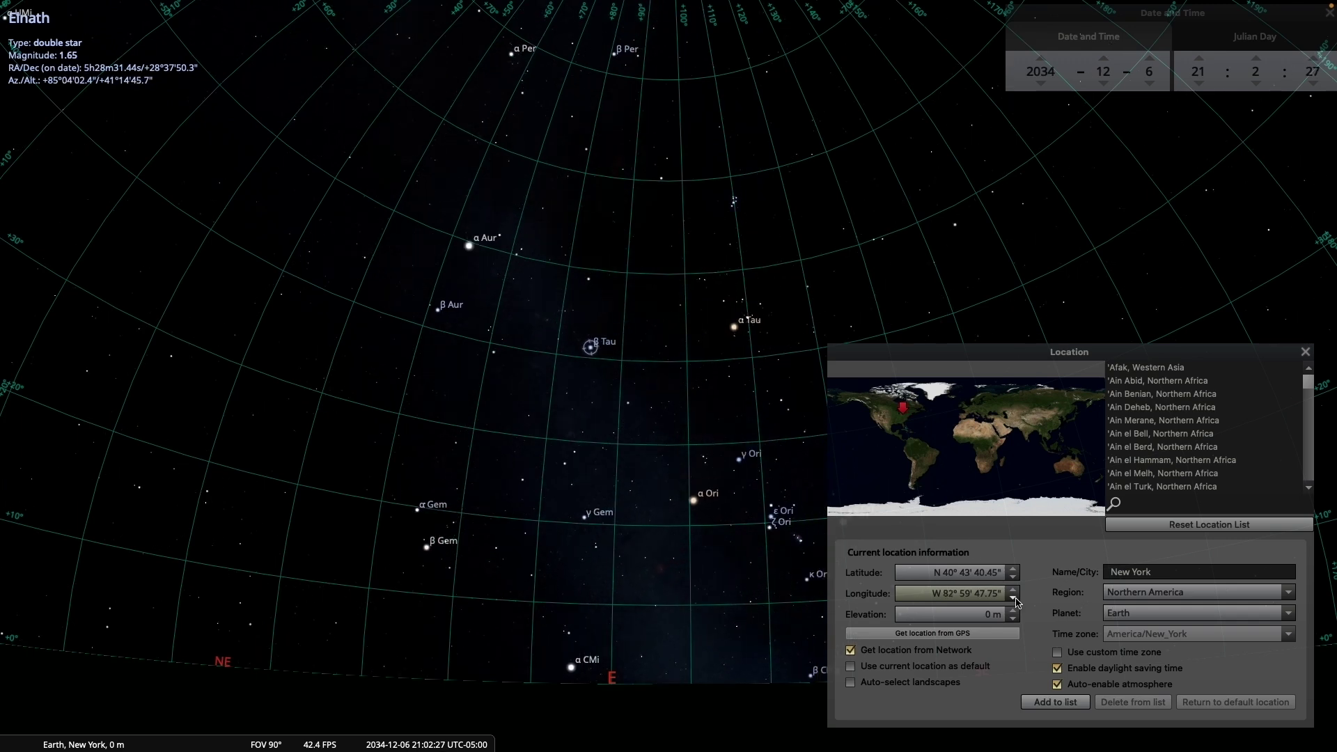
{"action": "left_click", "coordinate": [1015, 602]}
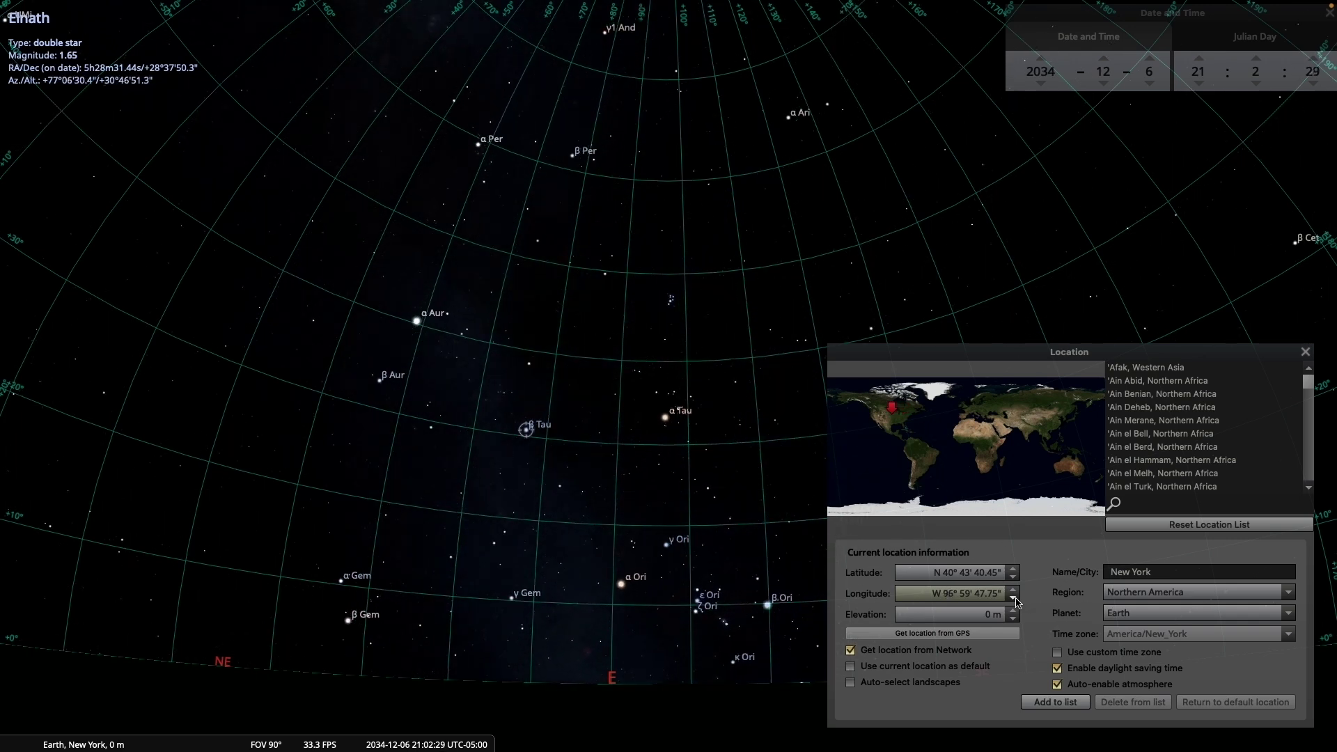
{"action": "left_click", "coordinate": [1015, 602]}
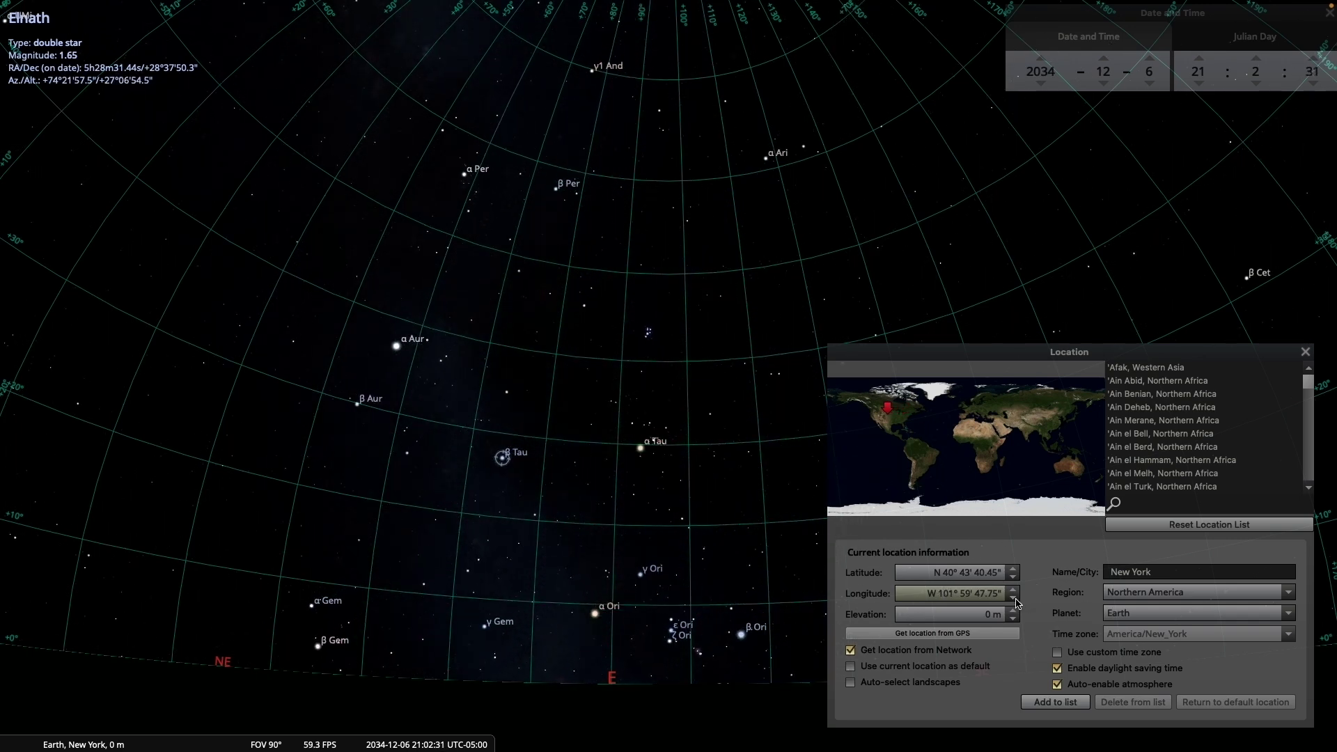
{"action": "left_click", "coordinate": [1015, 602]}
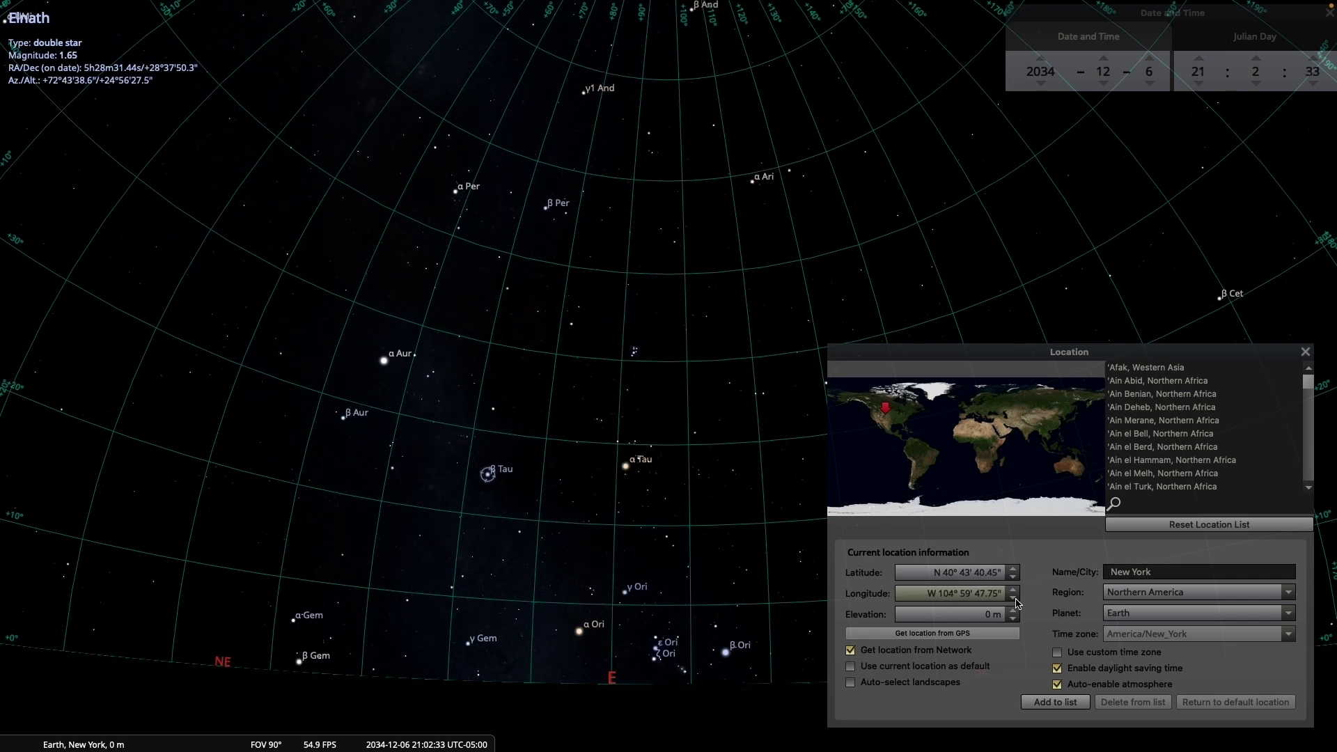
{"action": "left_click", "coordinate": [1015, 603]}
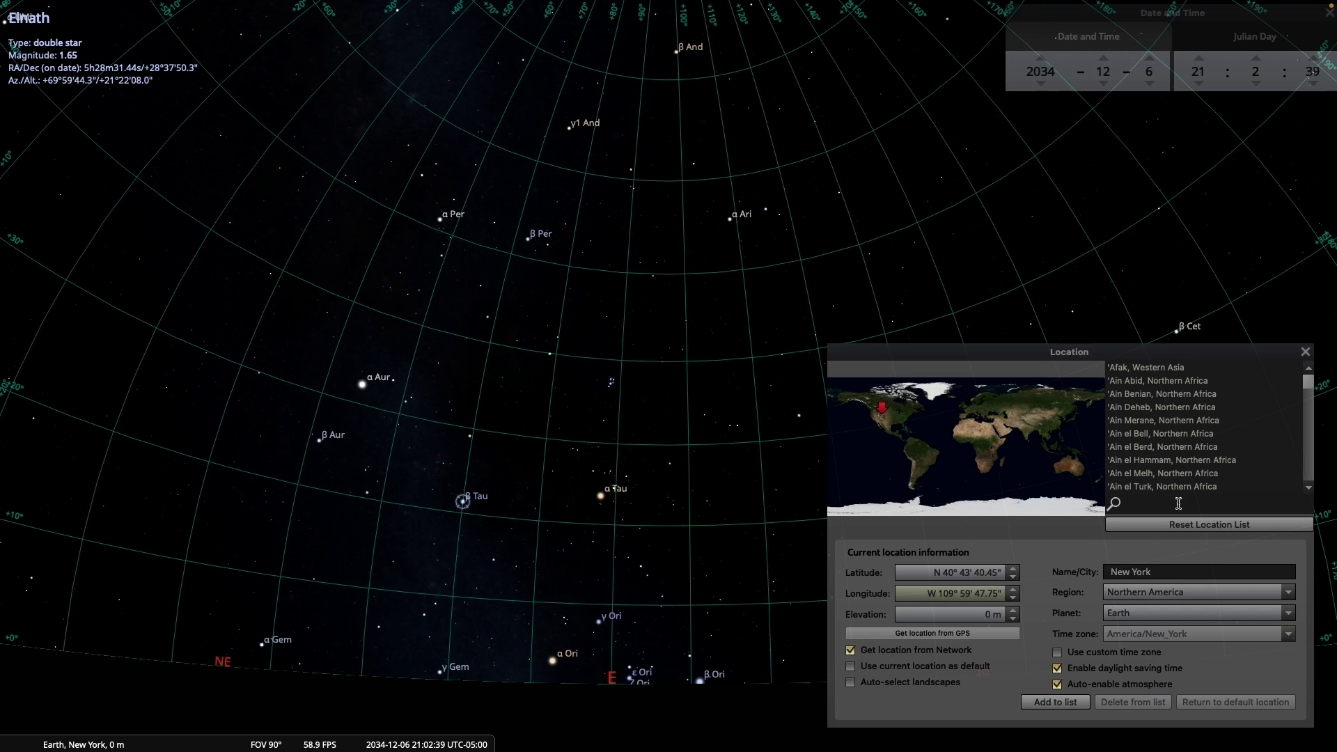
Search 'salt la' and choose Salt Lake City, Northern America as the observer location.
{"action": "type", "text": "salt lake"}
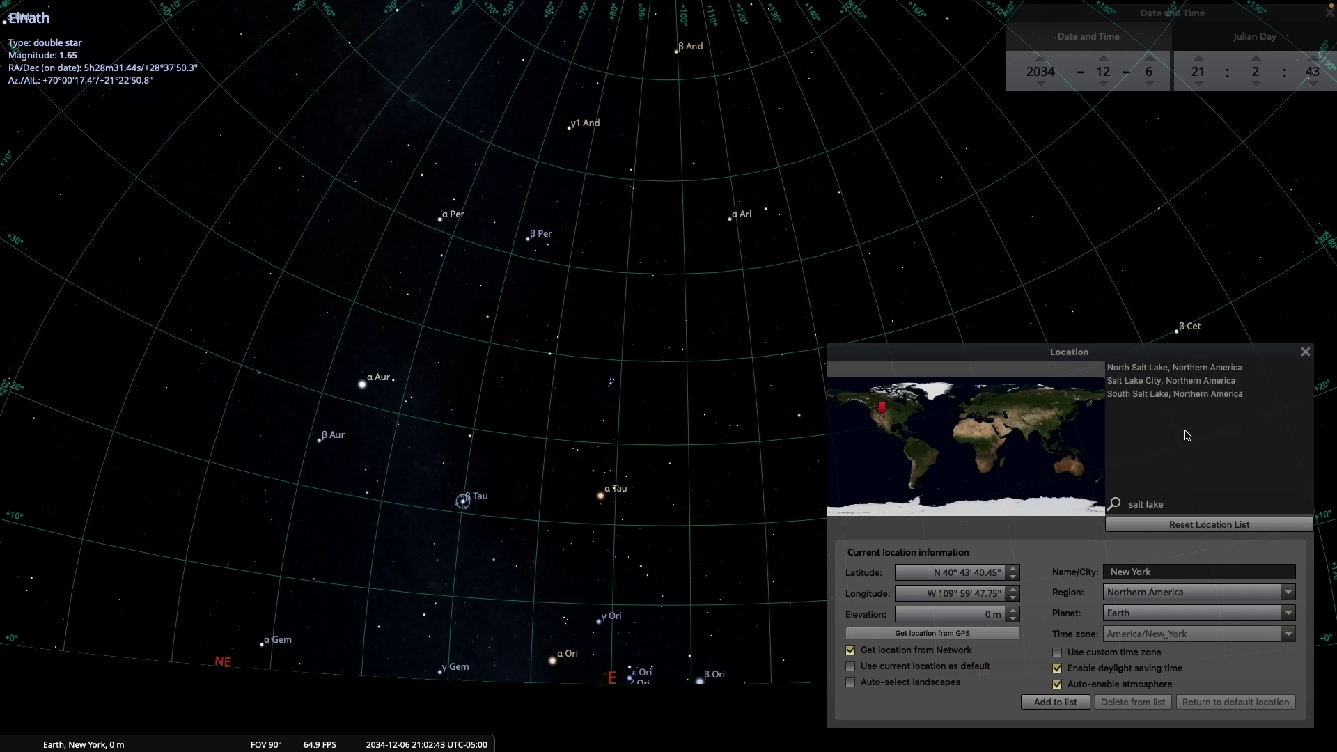
{"action": "left_click", "coordinate": [1211, 381]}
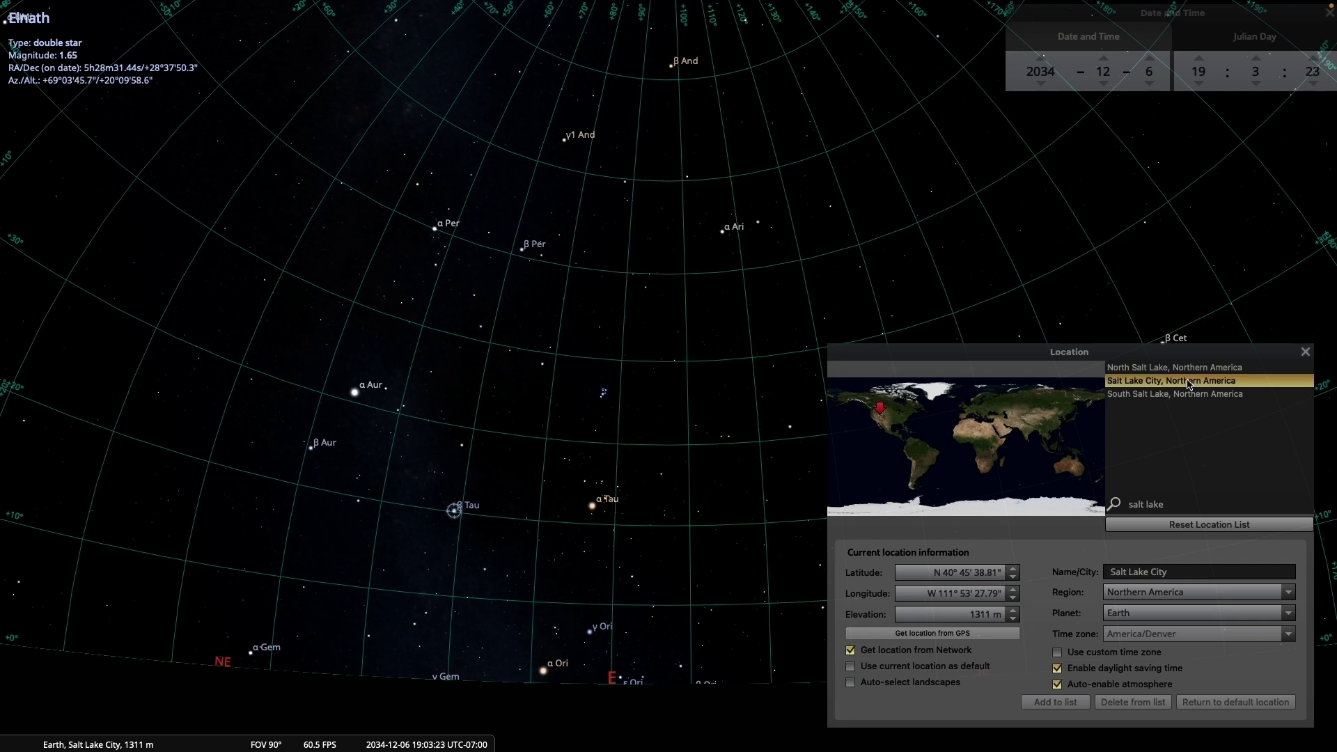
{"action": "left_click", "coordinate": [1016, 571]}
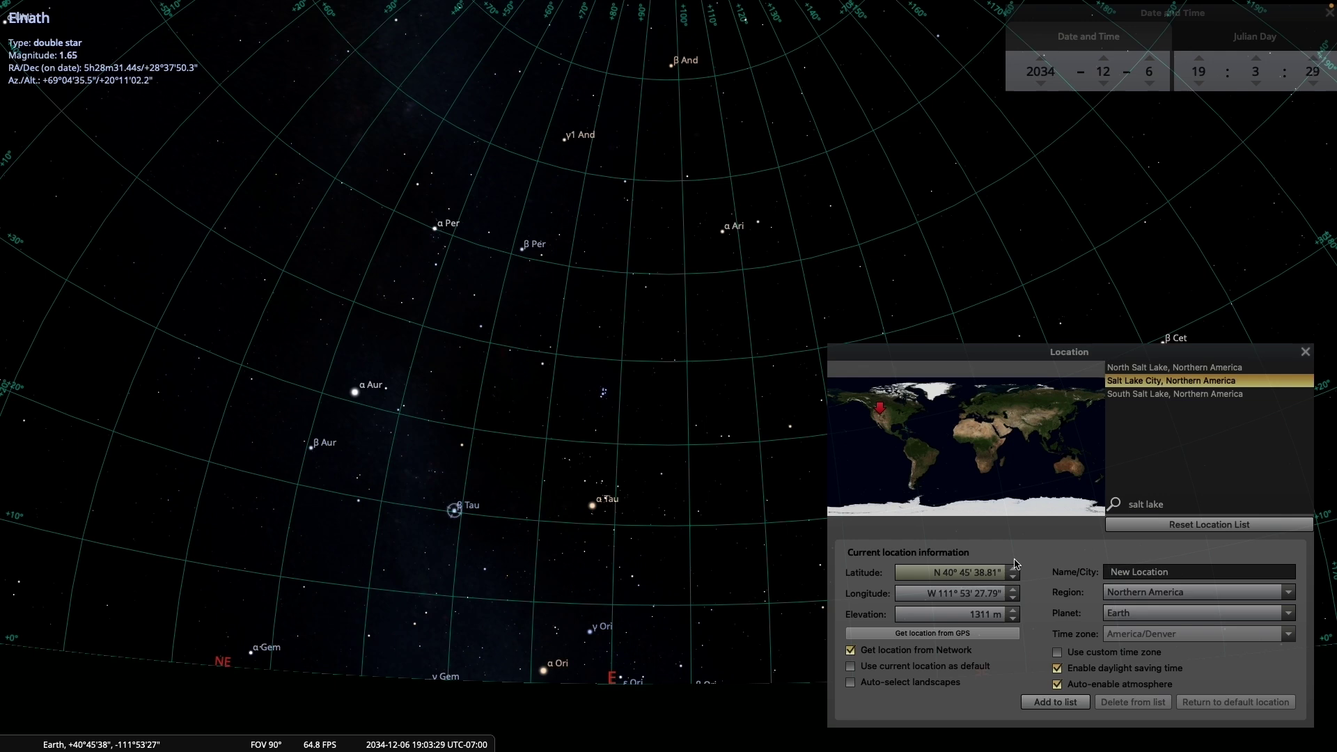
Raise the latitude, shift the longitude east, then place the observer in central South America.
{"action": "left_click", "coordinate": [1015, 569]}
{"action": "left_click_drag", "start_coordinate": [1016, 569], "coordinate": [1016, 570]}
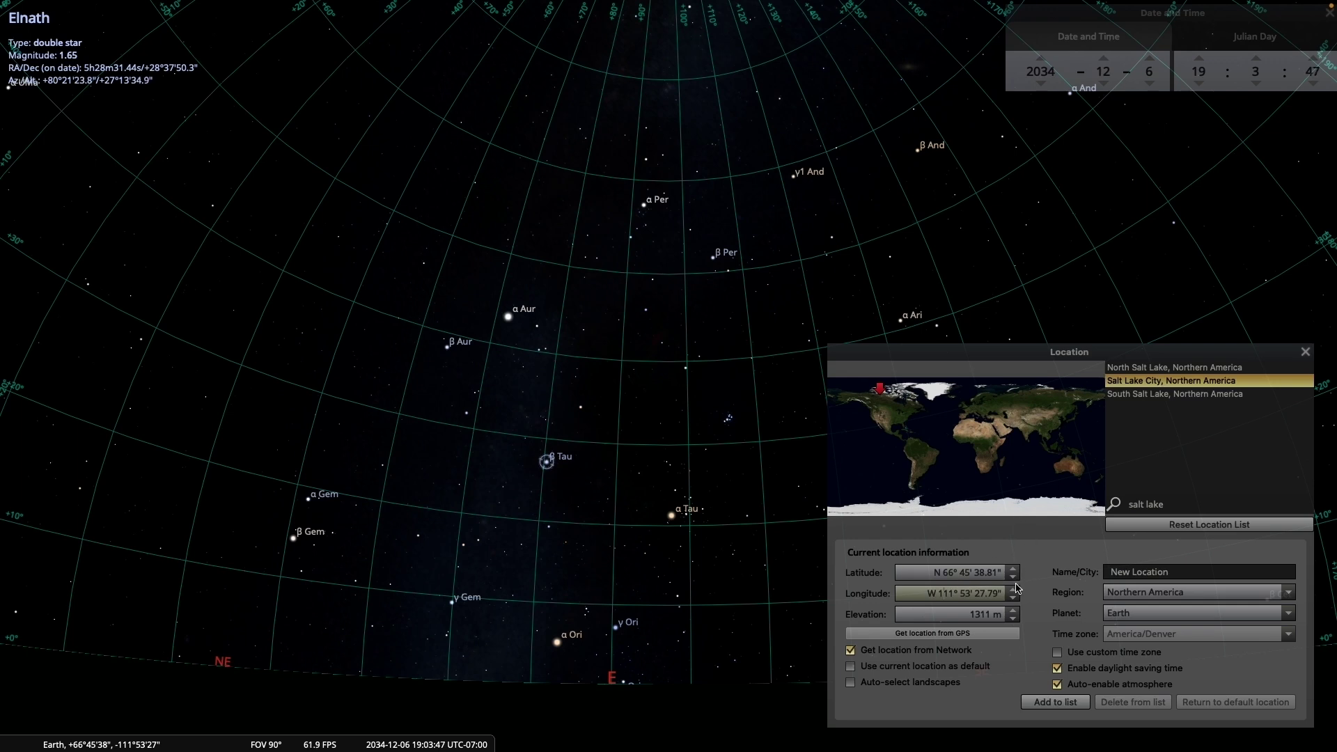
{"action": "left_click", "coordinate": [1013, 590]}
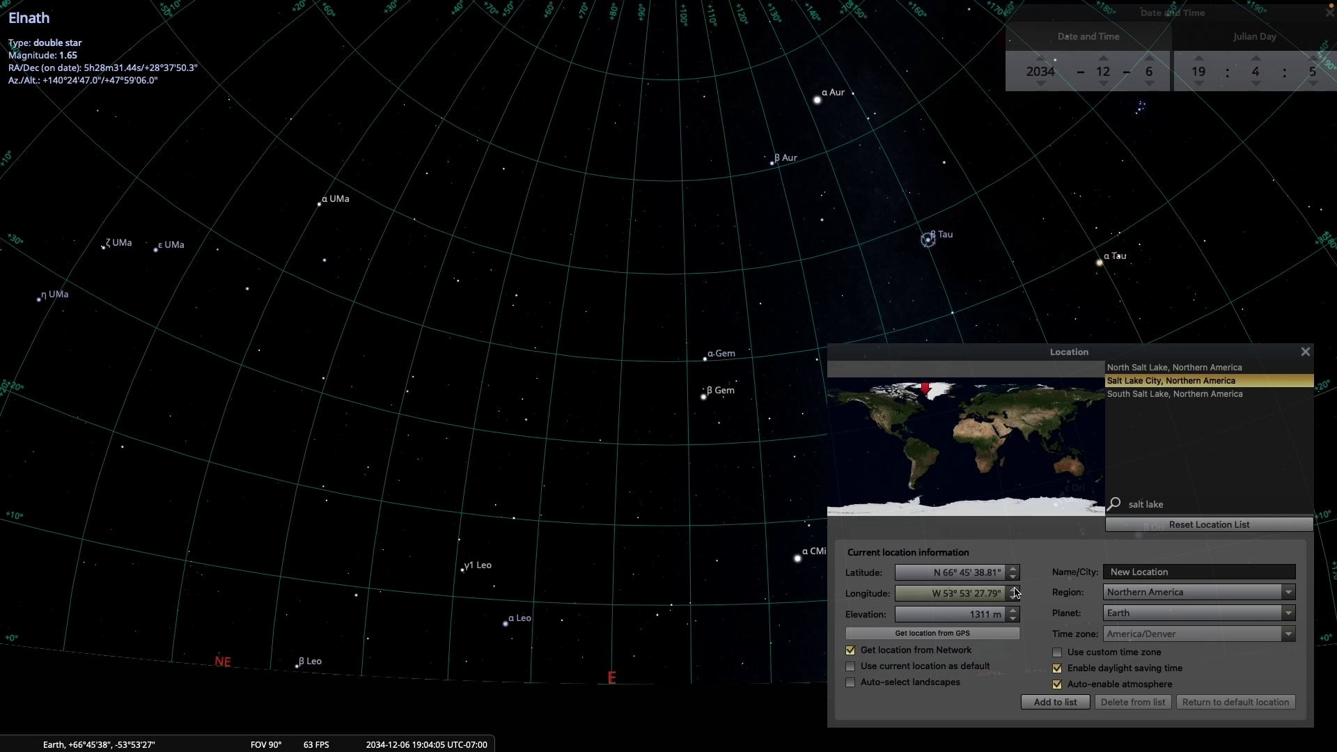
{"action": "left_click", "coordinate": [924, 459]}
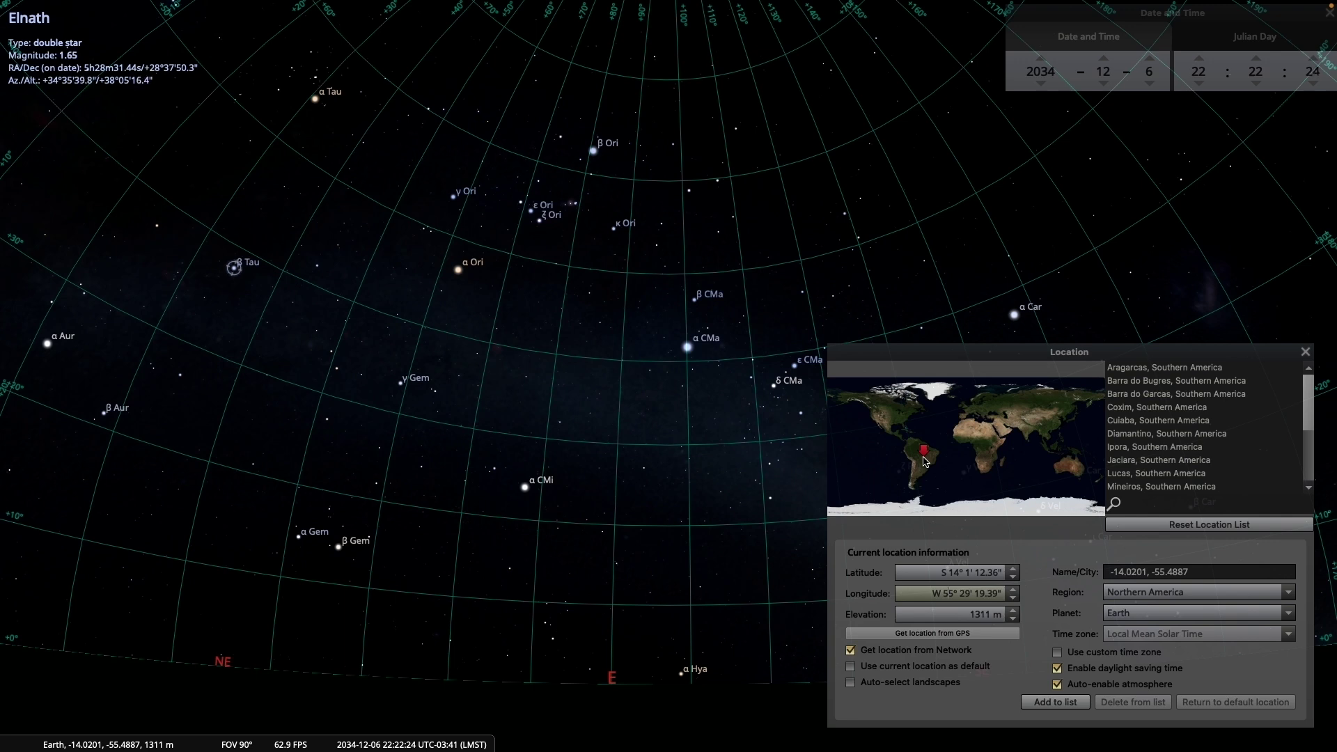
Try map points from Eastern Europe across North America, settling back on New York.
{"action": "left_click", "coordinate": [989, 414]}
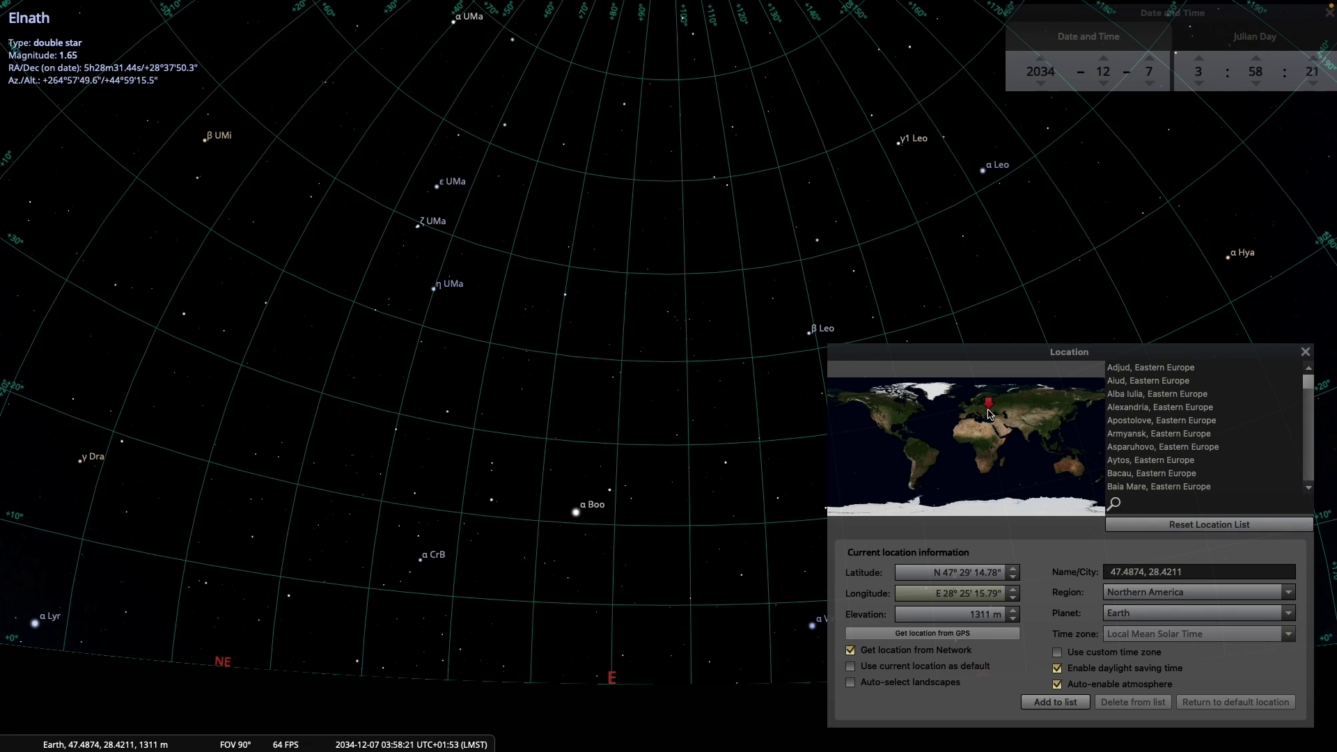
{"action": "left_click", "coordinate": [903, 415]}
{"action": "left_click", "coordinate": [879, 416]}
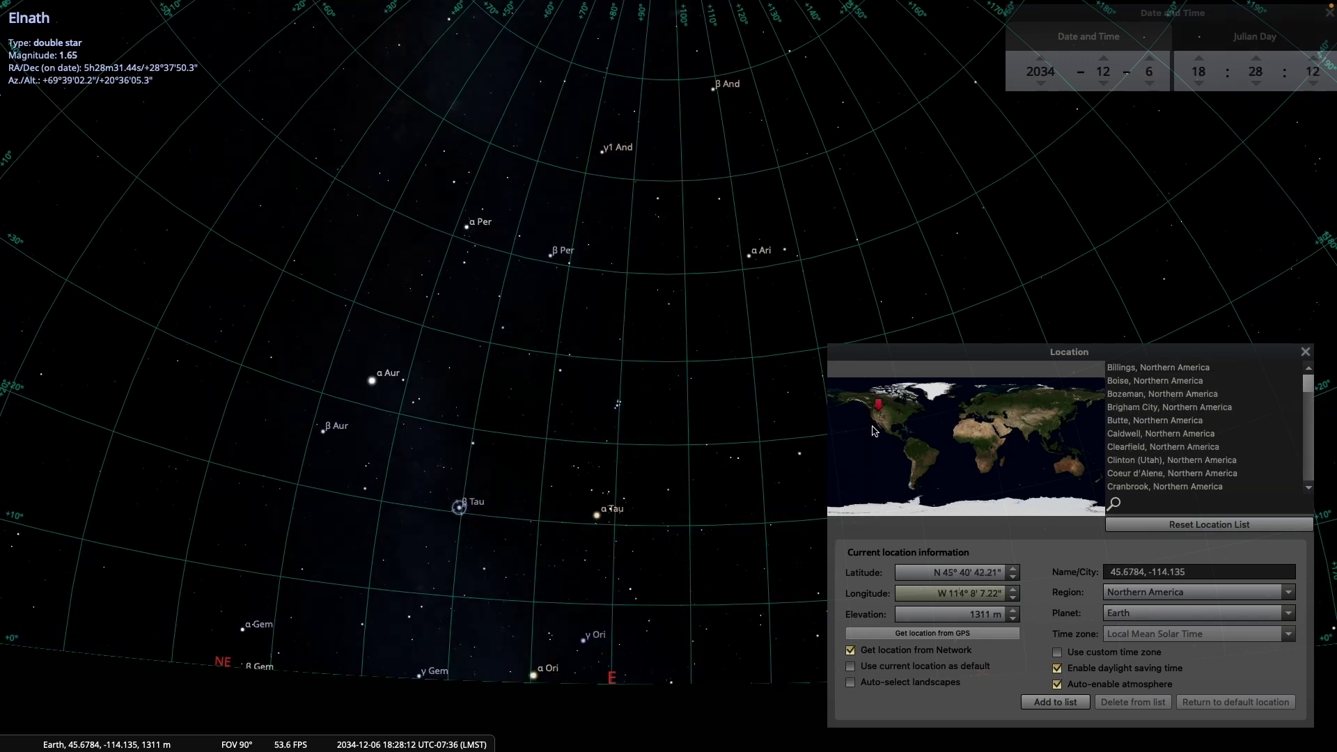
{"action": "left_click", "coordinate": [896, 417]}
{"action": "left_click", "coordinate": [908, 405]}
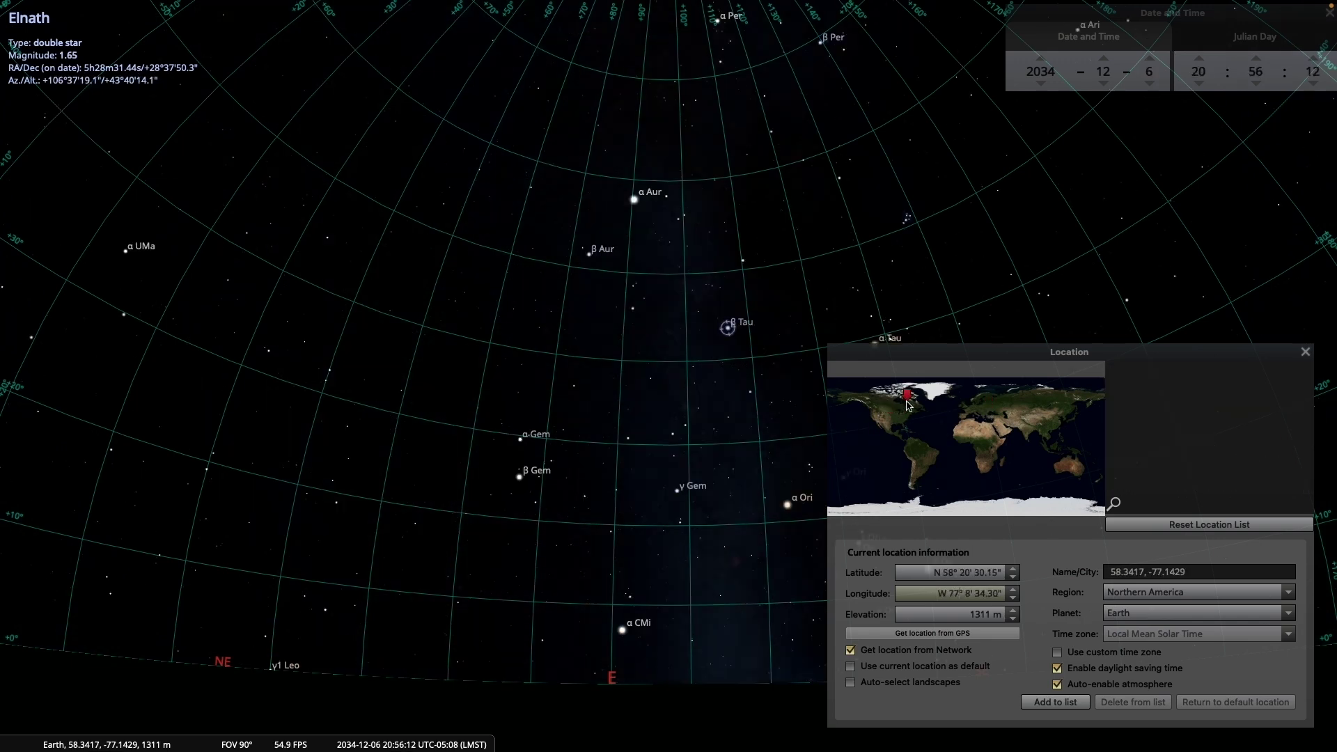
{"action": "left_click", "coordinate": [887, 407]}
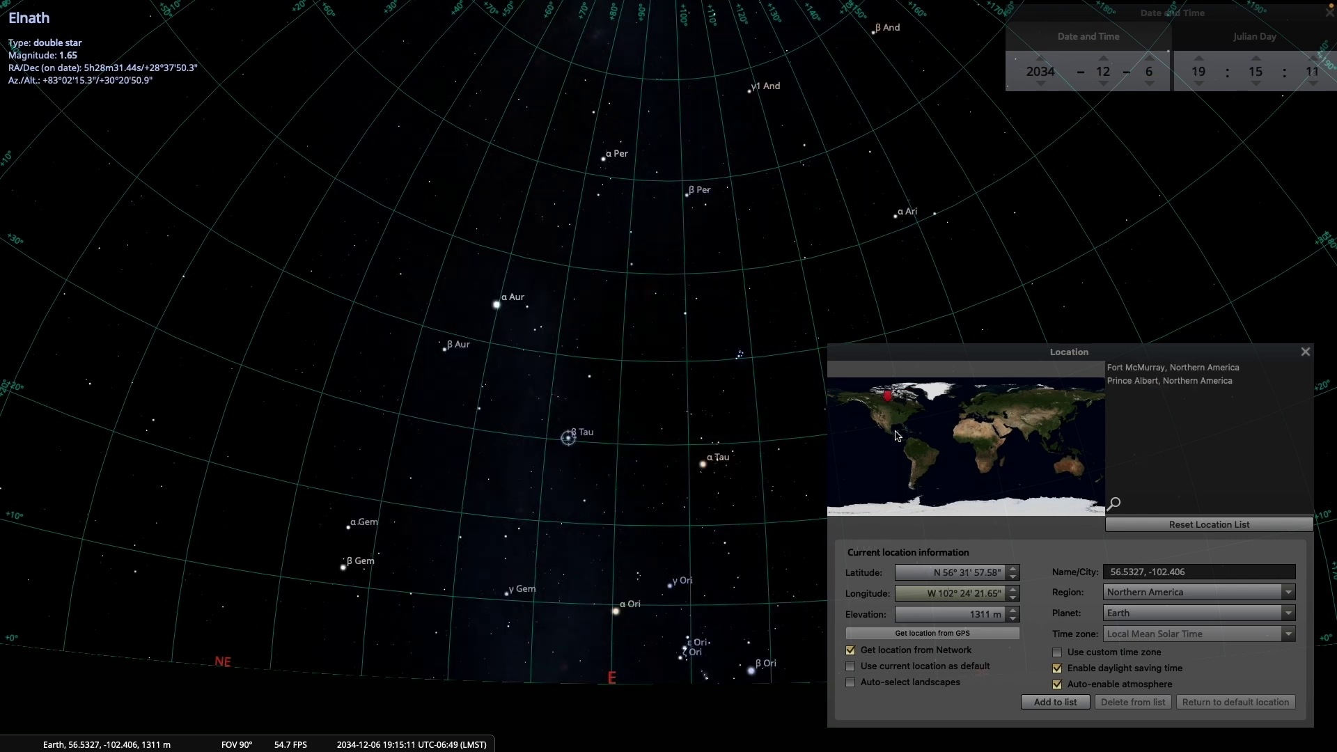
{"action": "left_click", "coordinate": [907, 418]}
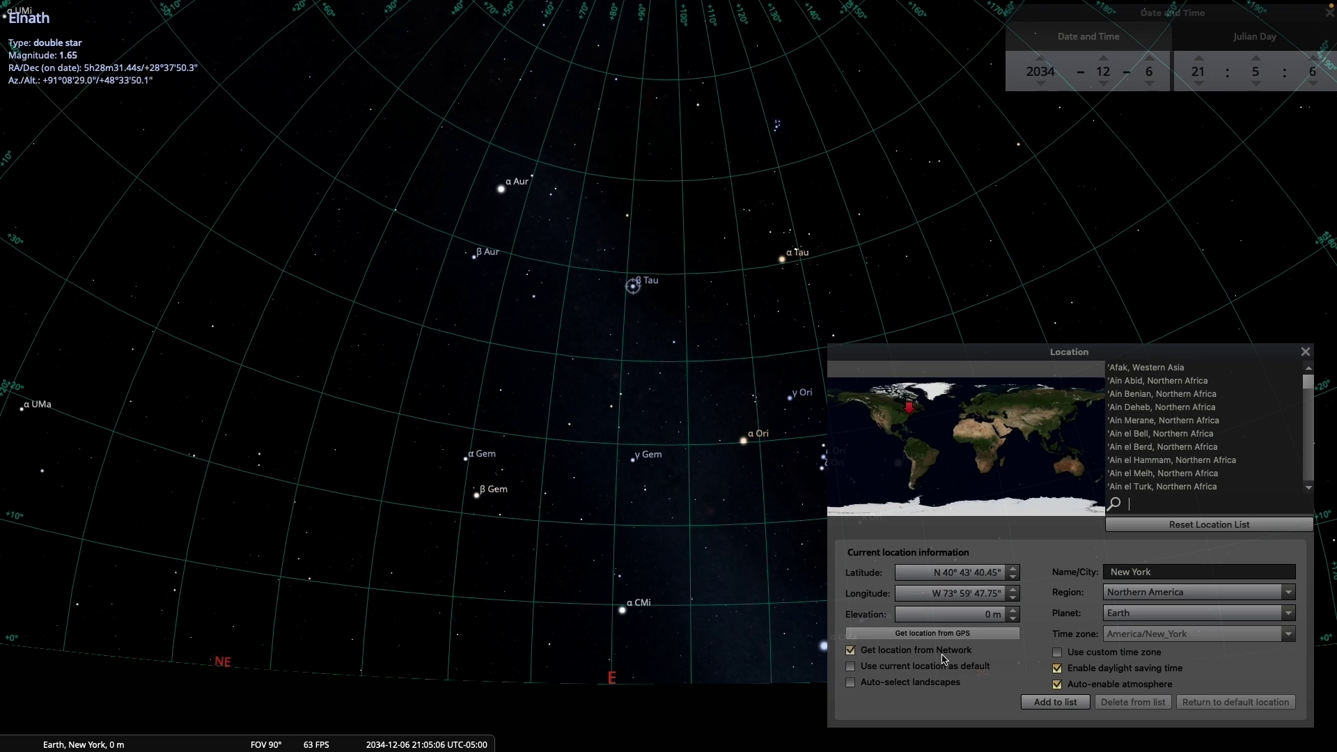
Close the Location window to return to the sky view over New York.
{"action": "left_click", "coordinate": [1305, 352]}
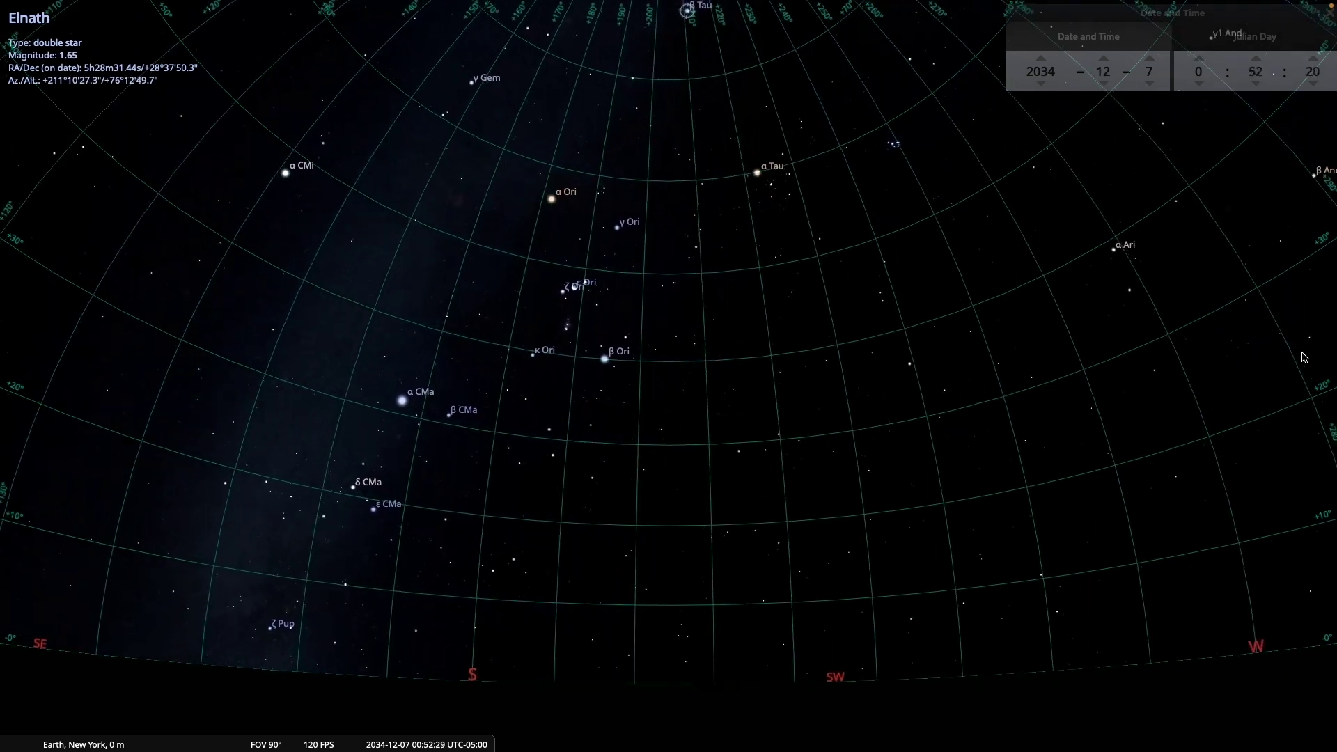
Turn the view to the north and select Polaris, showing about +40.8° altitude.
{"action": "key", "text": "Right"}
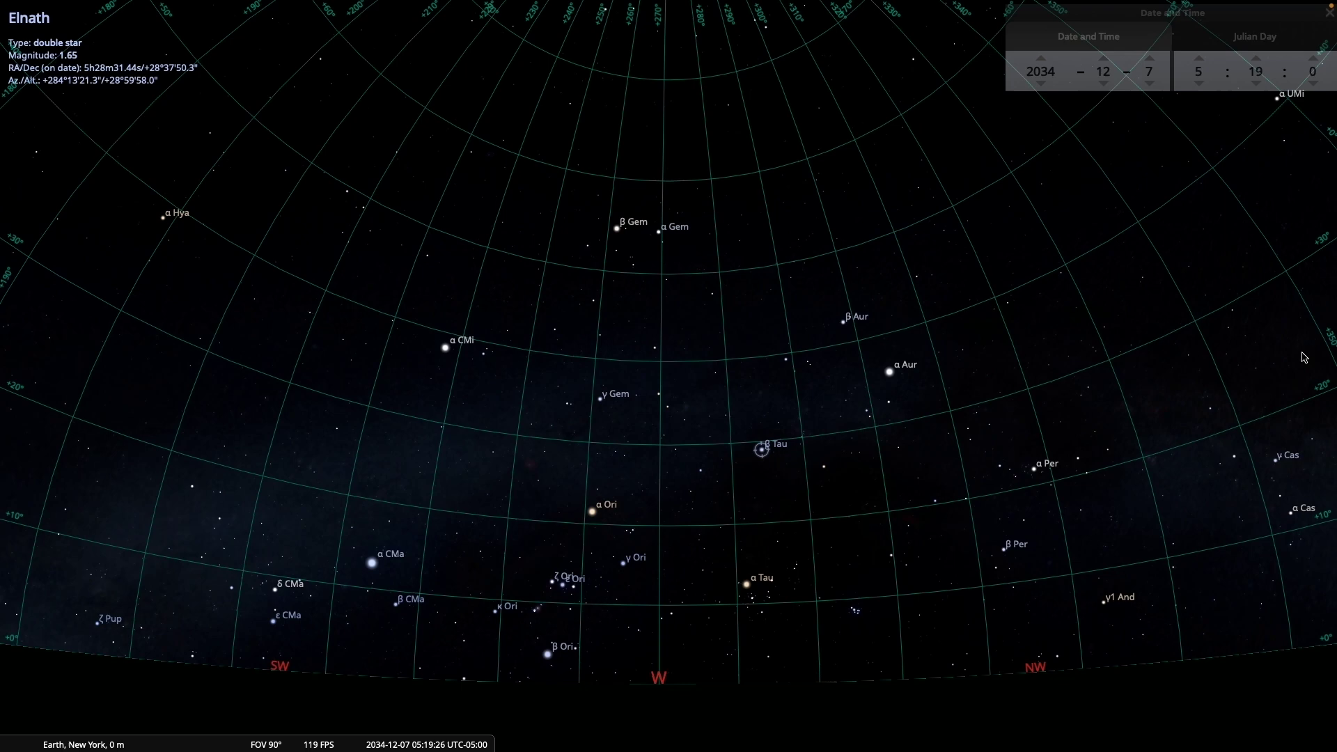
{"action": "key", "text": "Right"}
{"action": "key", "text": "Right"}
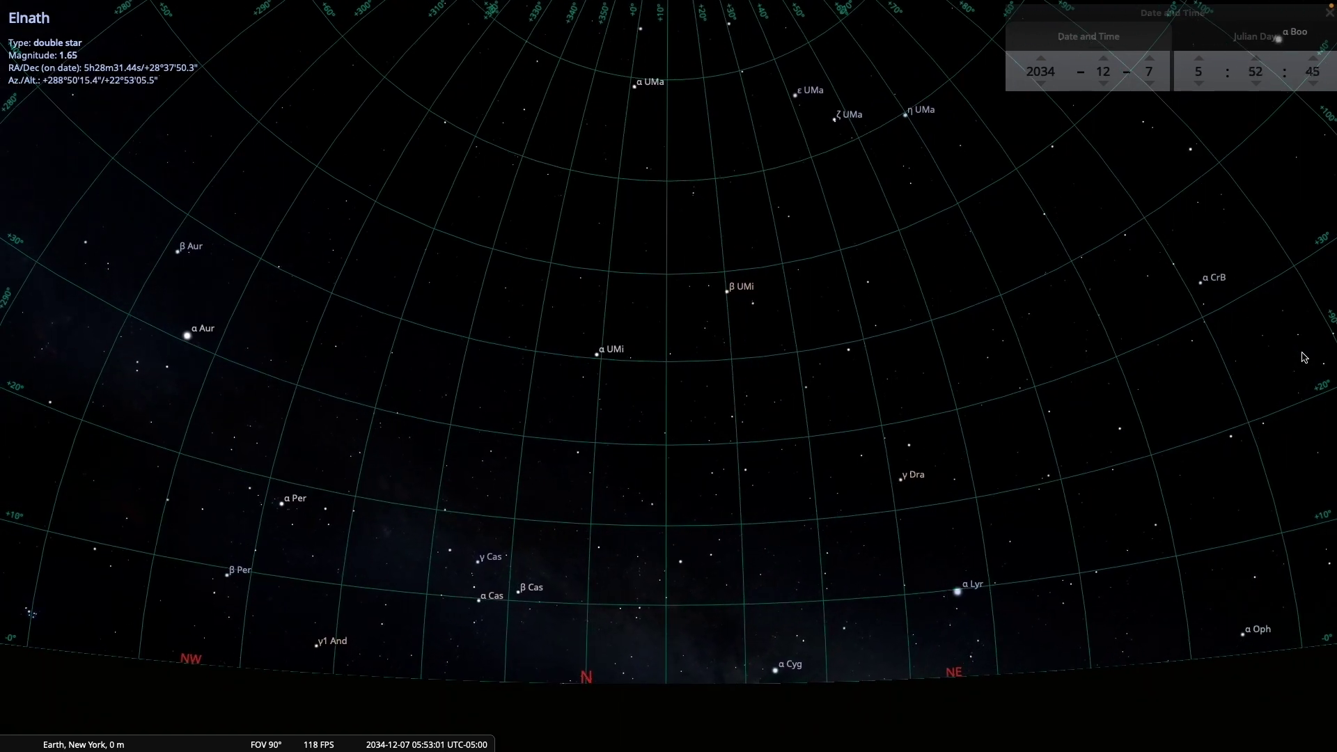
{"action": "key", "text": "Right"}
{"action": "key", "text": "Left"}
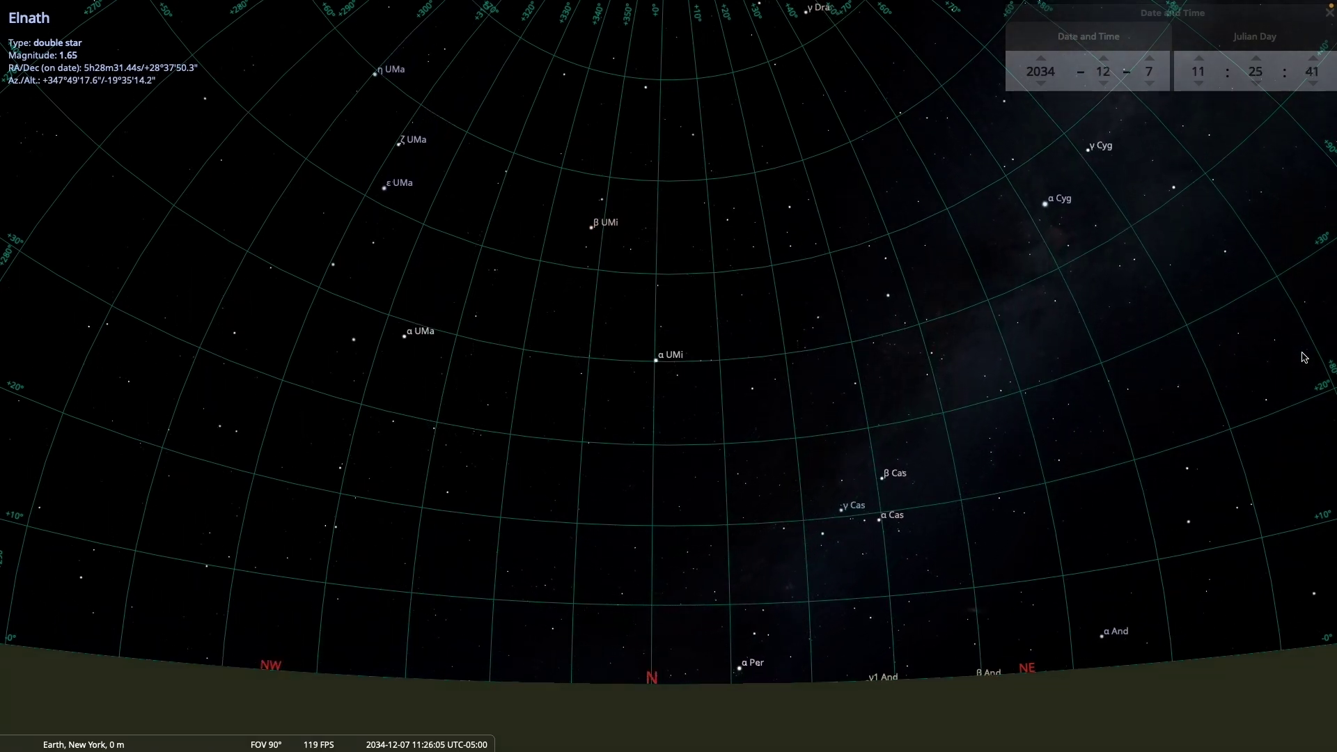
{"action": "left_click", "coordinate": [658, 362]}
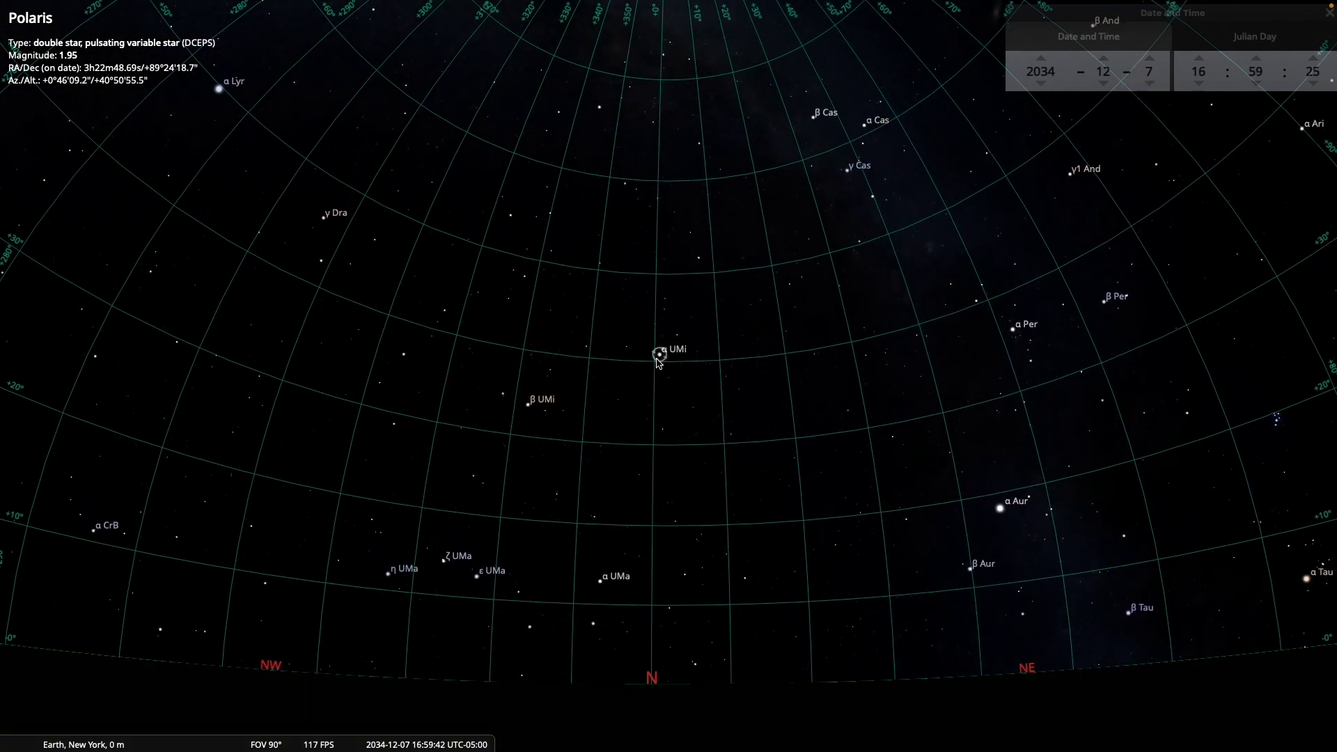
Reopen the Location window with F6, showing New York at N 40° 43' 40.45".
{"action": "key", "text": "F6"}
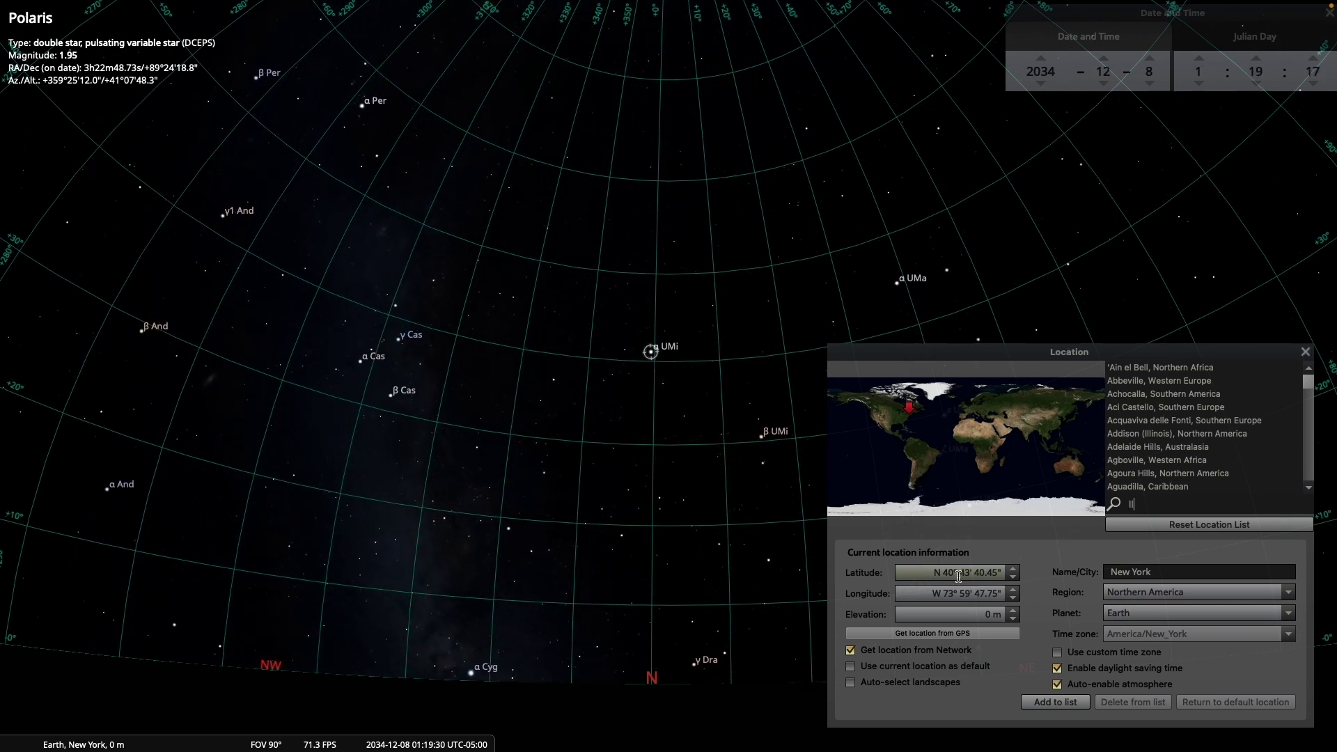
Raise the latitude step by step toward N 90°, then restore New York's N 40° 43' 40.45".
{"action": "left_click", "coordinate": [1013, 571]}
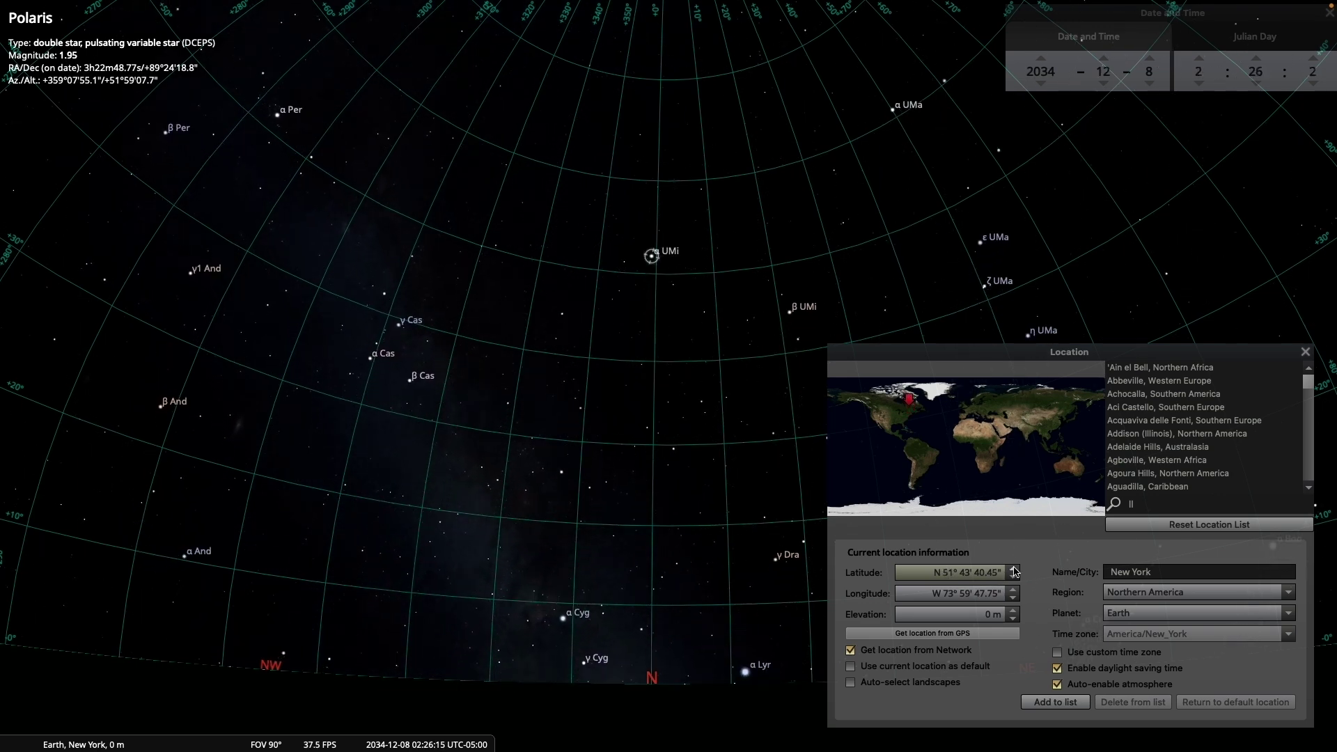
{"action": "left_click_drag", "start_coordinate": [1014, 572], "coordinate": [1014, 570]}
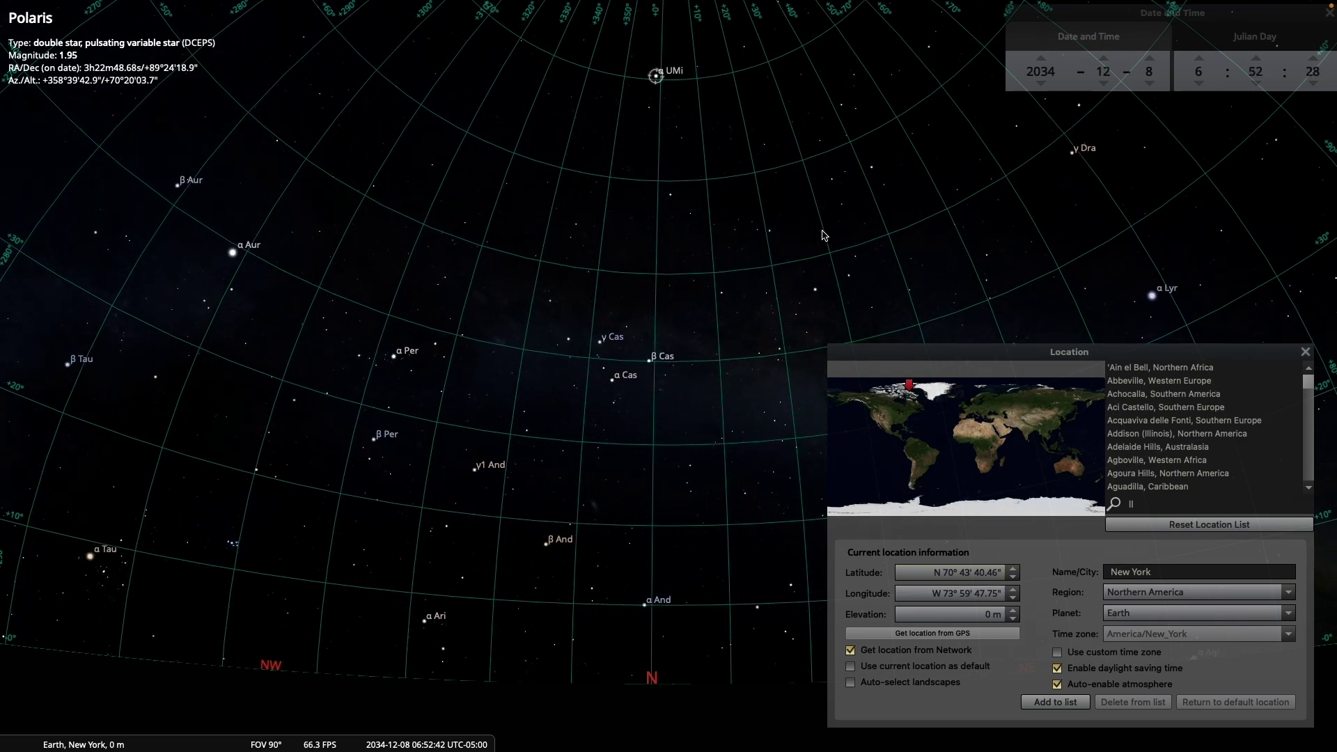
{"action": "scroll", "coordinate": [823, 235], "scroll_direction": "down", "scroll_amount": 3}
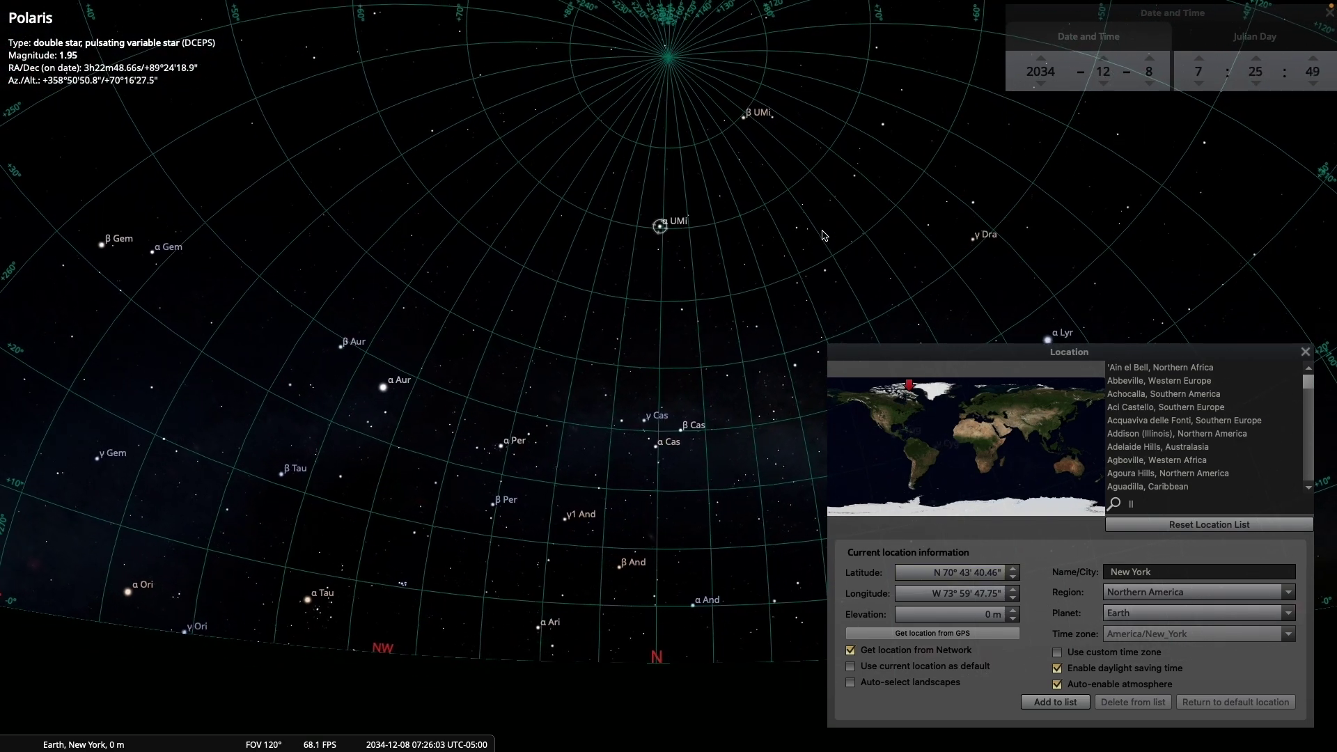
{"action": "left_click", "coordinate": [1015, 569]}
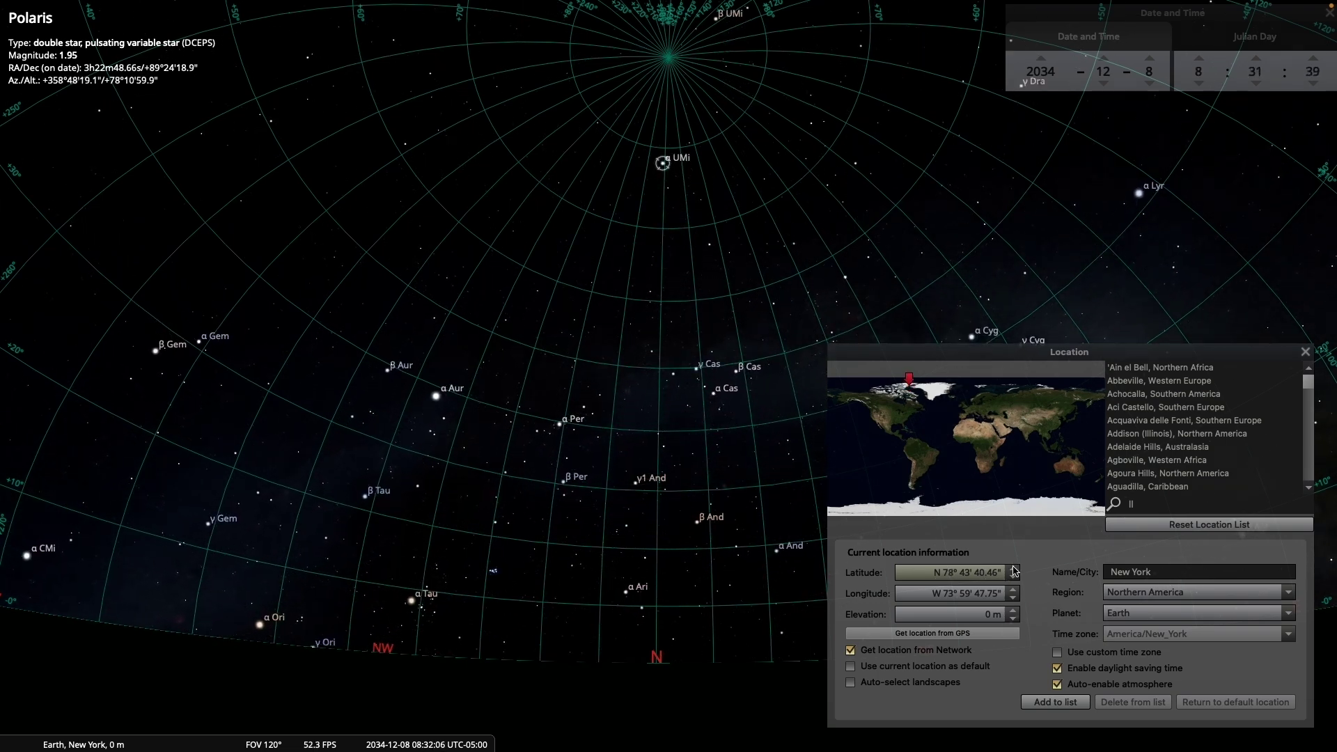
{"action": "left_click", "coordinate": [1014, 569]}
{"action": "left_click", "coordinate": [1015, 569]}
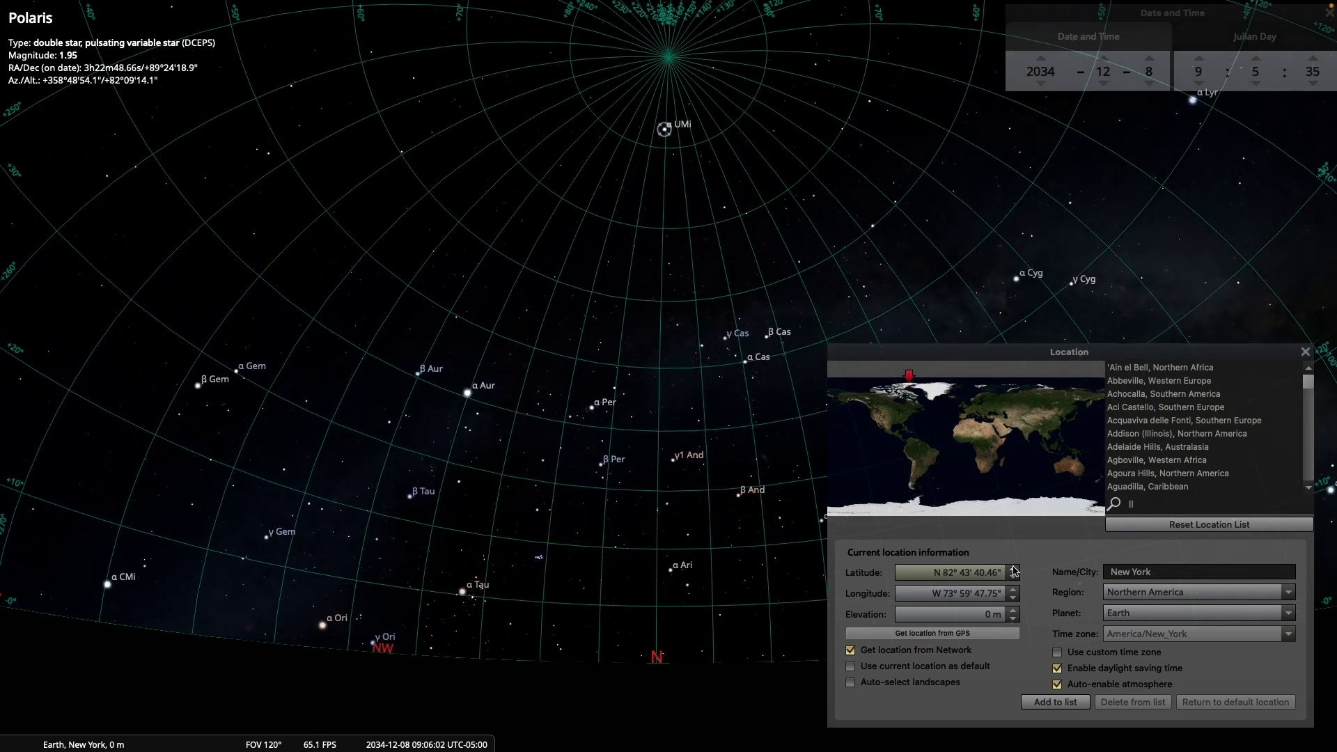
{"action": "left_click", "coordinate": [1014, 569]}
{"action": "left_click", "coordinate": [1015, 569]}
{"action": "left_click", "coordinate": [1014, 570]}
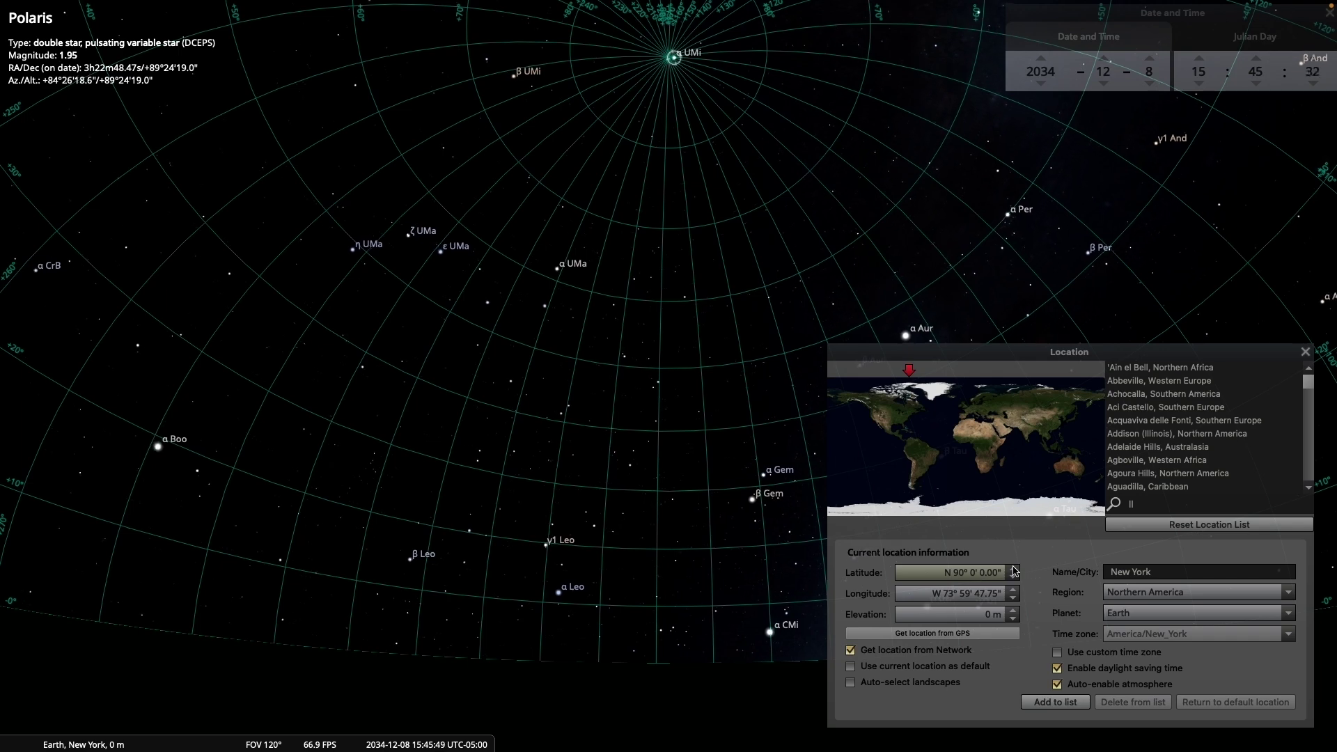
{"action": "left_click", "coordinate": [928, 652]}
{"action": "left_click", "coordinate": [928, 652]}
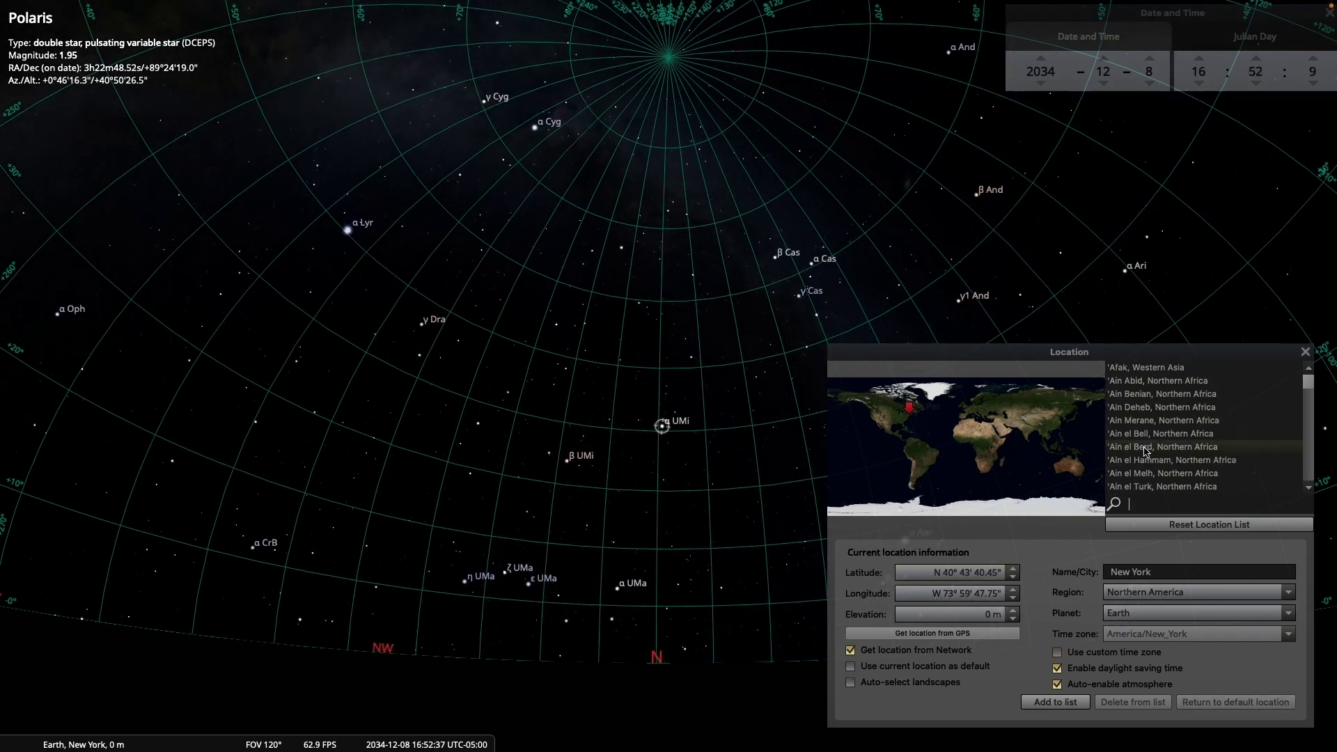
Step the latitude down from New York to about N 0°, then place the observer at -24.8744, -48.2707 in South America.
{"action": "scroll", "coordinate": [752, 480], "scroll_direction": "up", "scroll_amount": 1}
{"action": "scroll", "coordinate": [752, 481], "scroll_direction": "up", "scroll_amount": 2}
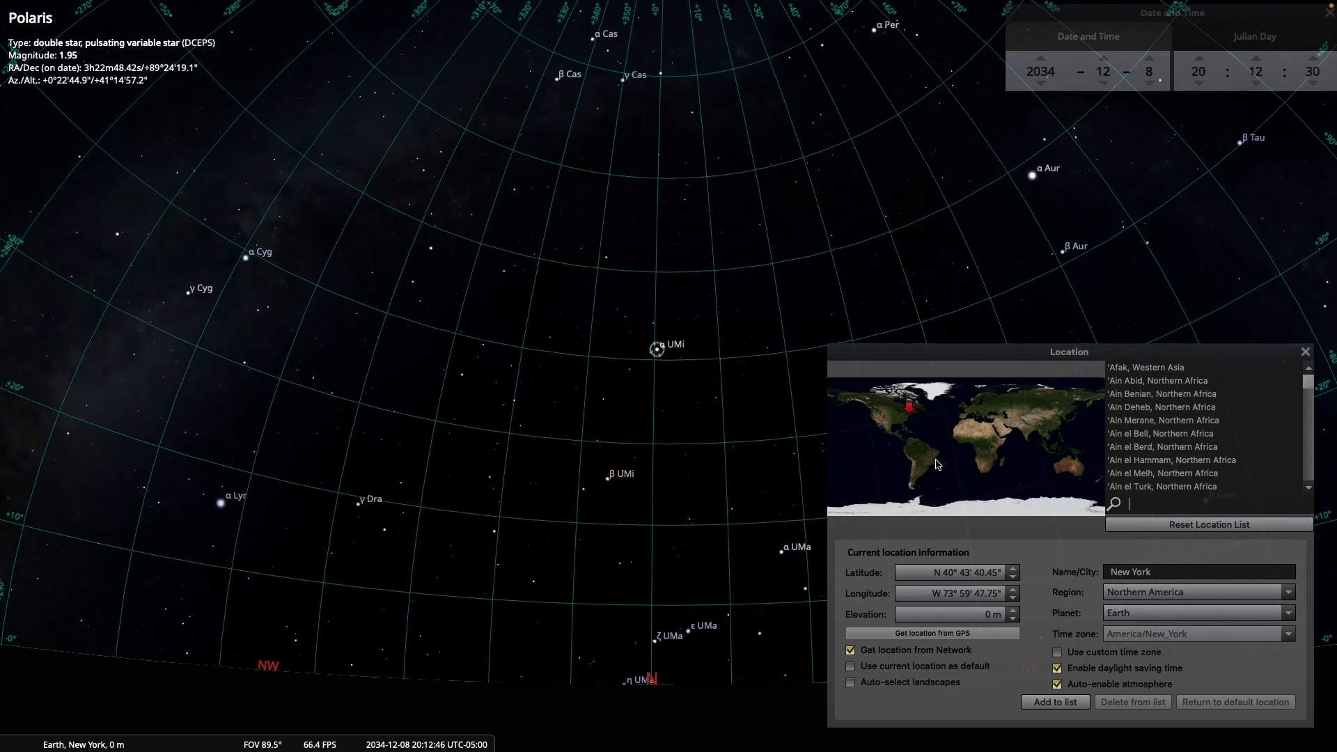
{"action": "left_click", "coordinate": [1014, 579]}
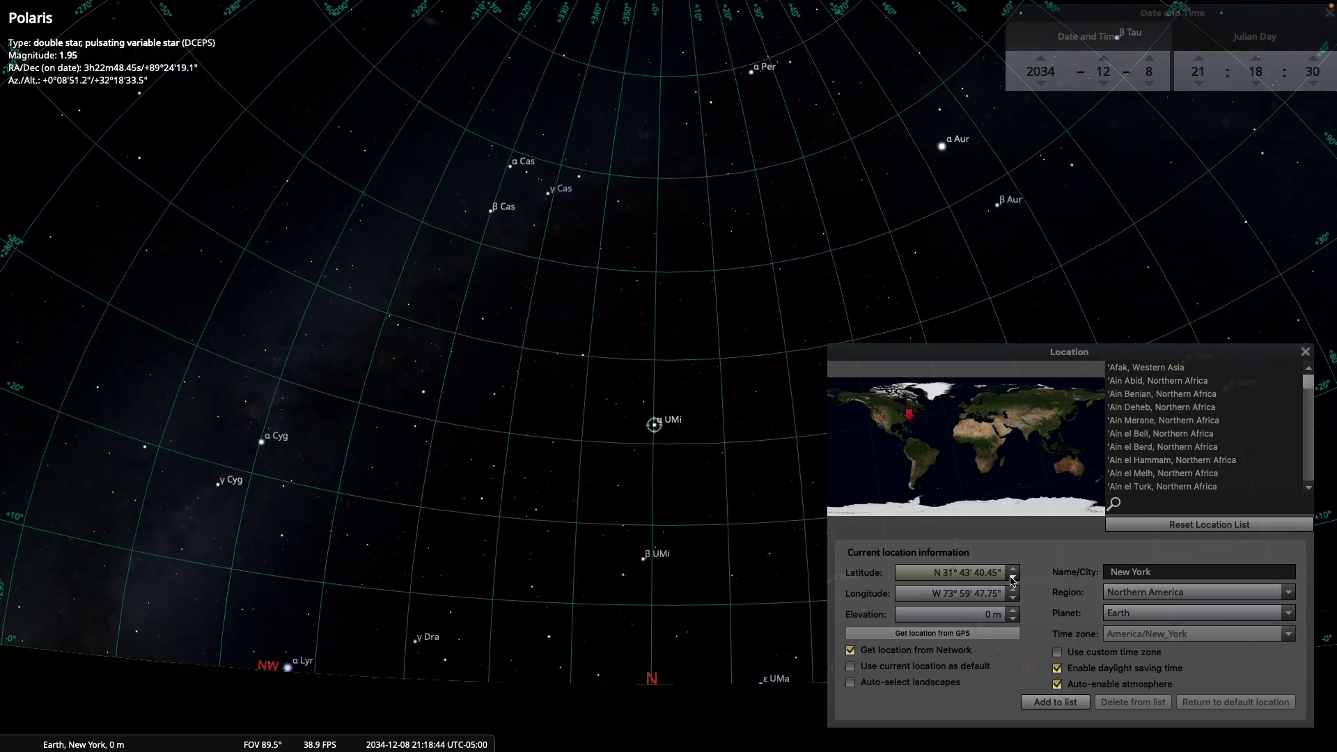
{"action": "left_click_drag", "start_coordinate": [1012, 578], "coordinate": [1012, 578]}
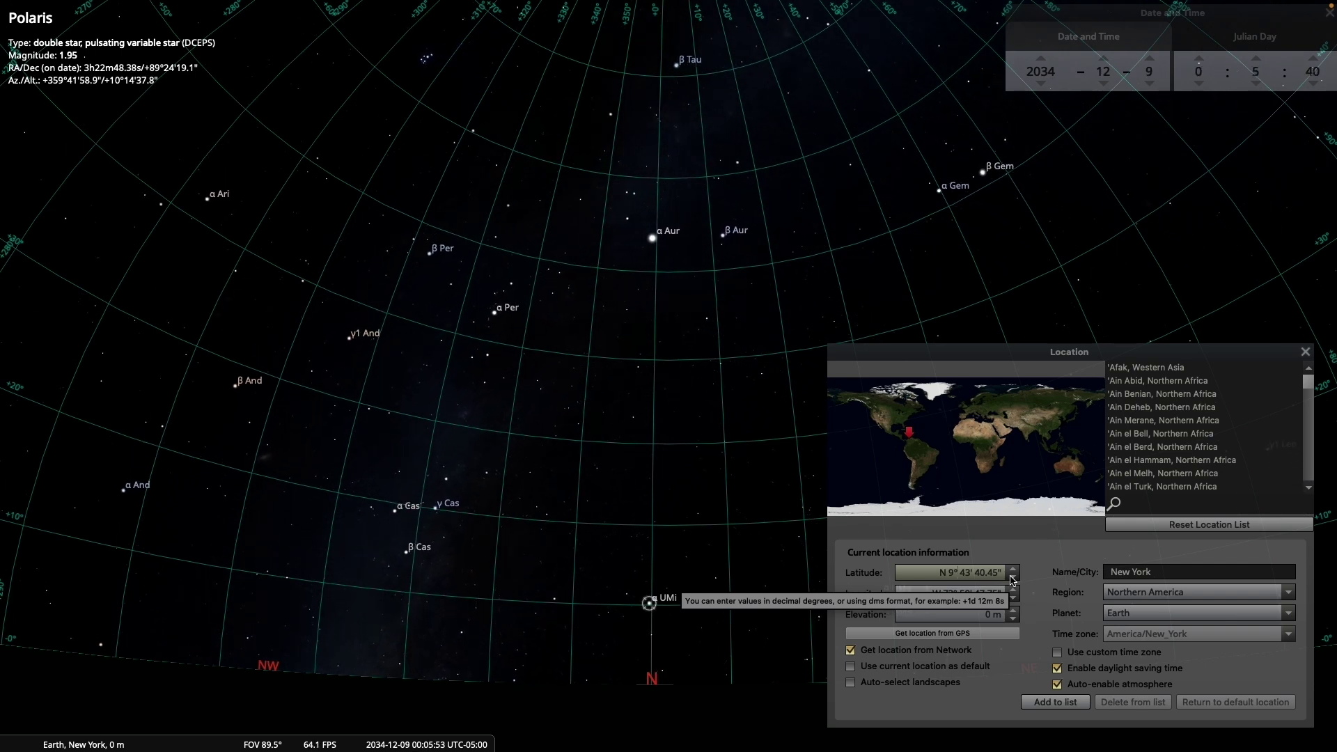
{"action": "left_click", "coordinate": [1012, 580]}
{"action": "left_click", "coordinate": [1011, 580]}
{"action": "left_click", "coordinate": [1012, 580]}
{"action": "left_click", "coordinate": [1012, 580]}
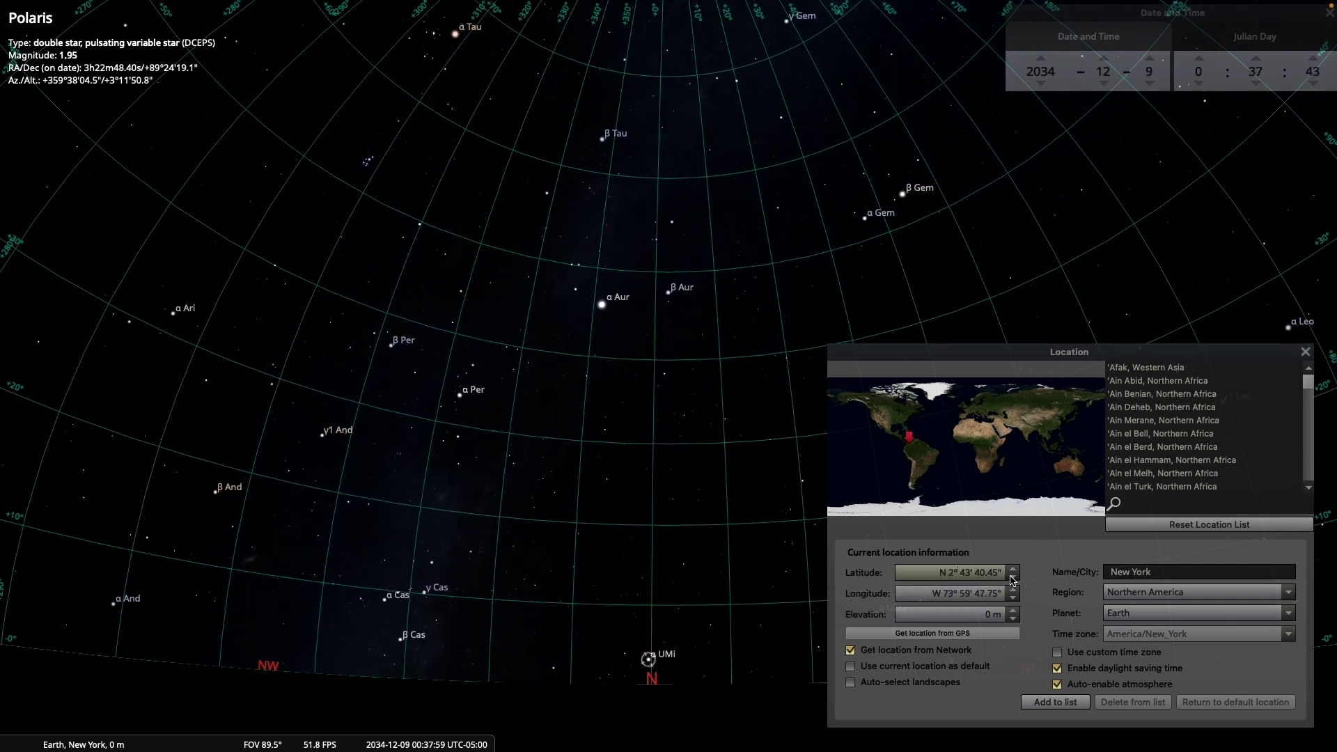
{"action": "left_click", "coordinate": [1012, 580]}
{"action": "left_click", "coordinate": [1012, 581]}
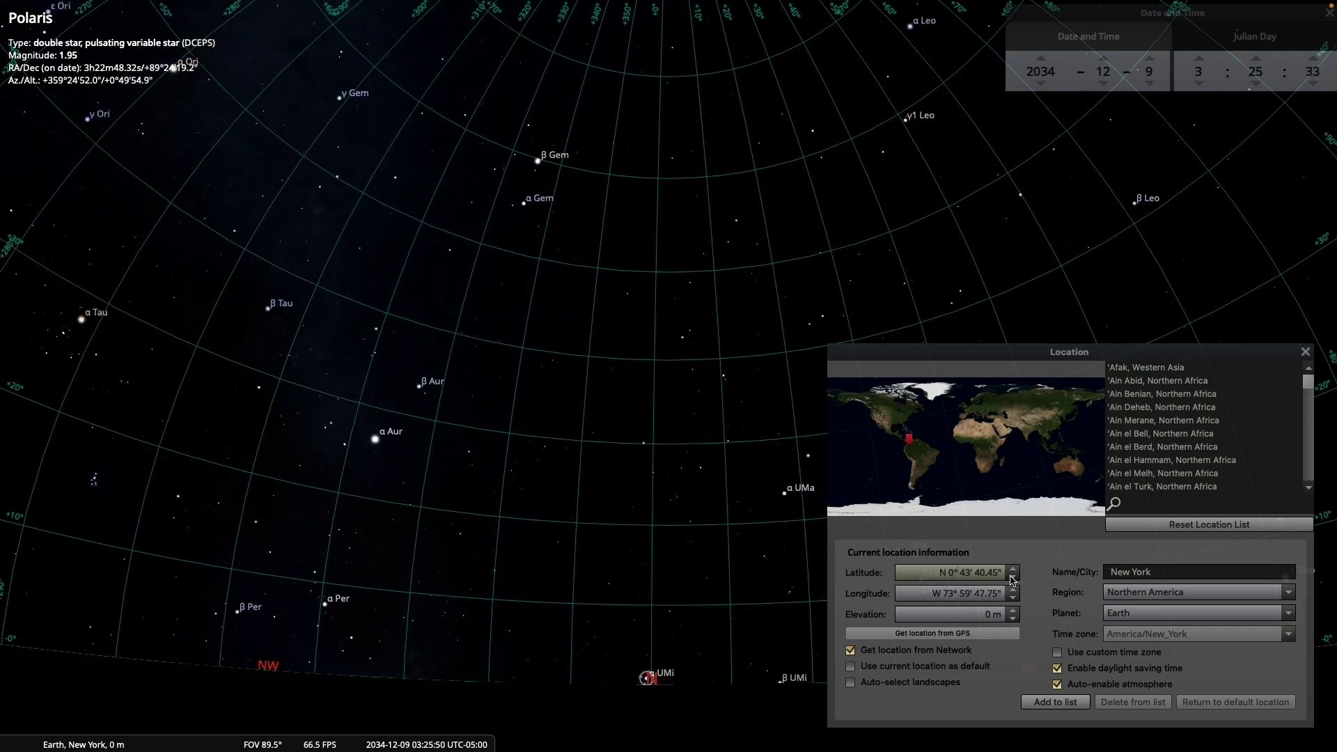
{"action": "left_click", "coordinate": [930, 465]}
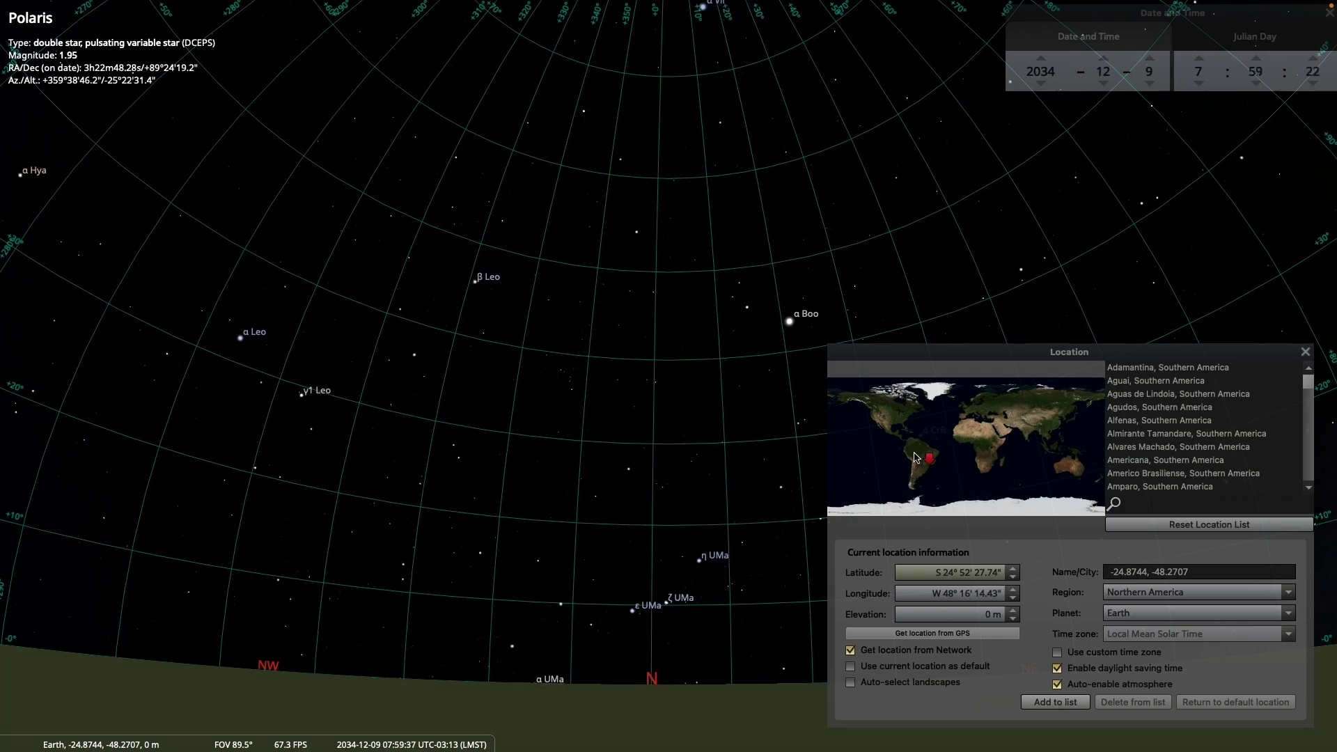
Select a variable star in the southern sky and bring the Location window back to the front.
{"action": "left_click", "coordinate": [715, 695]}
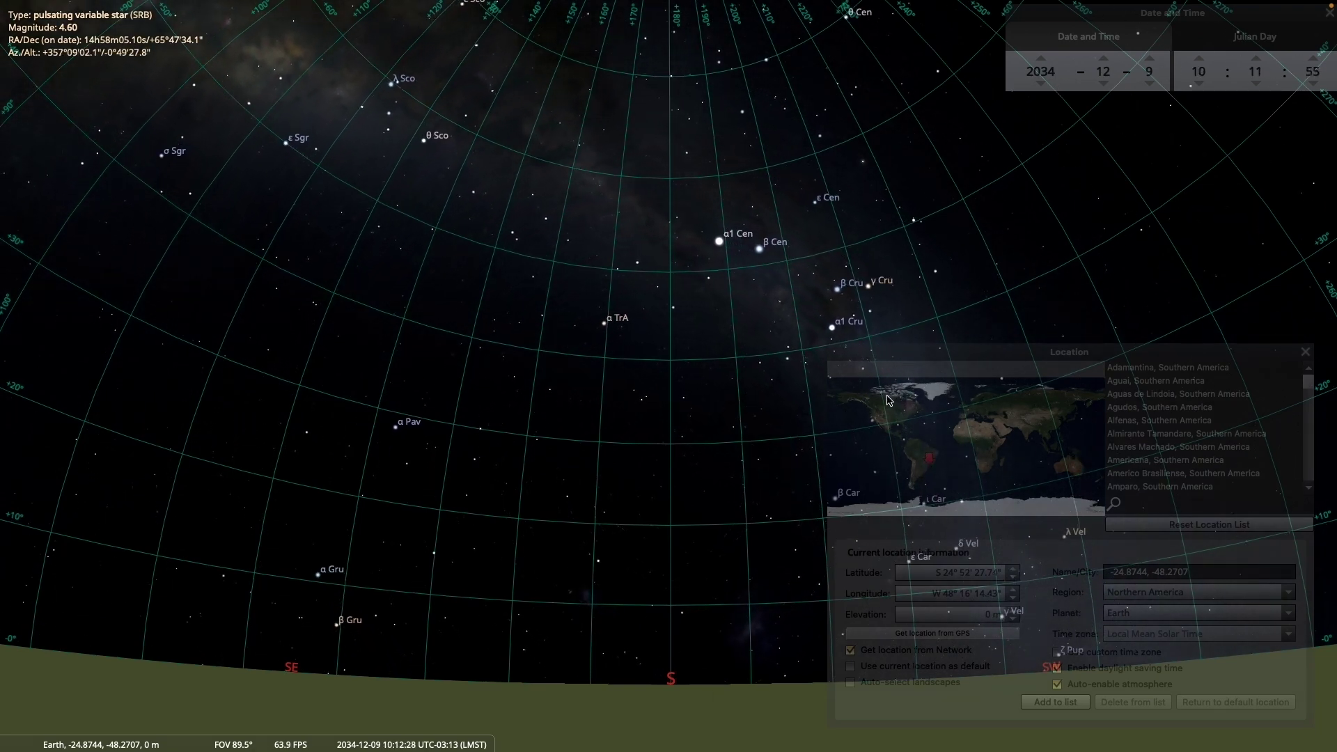
{"action": "left_click", "coordinate": [909, 356]}
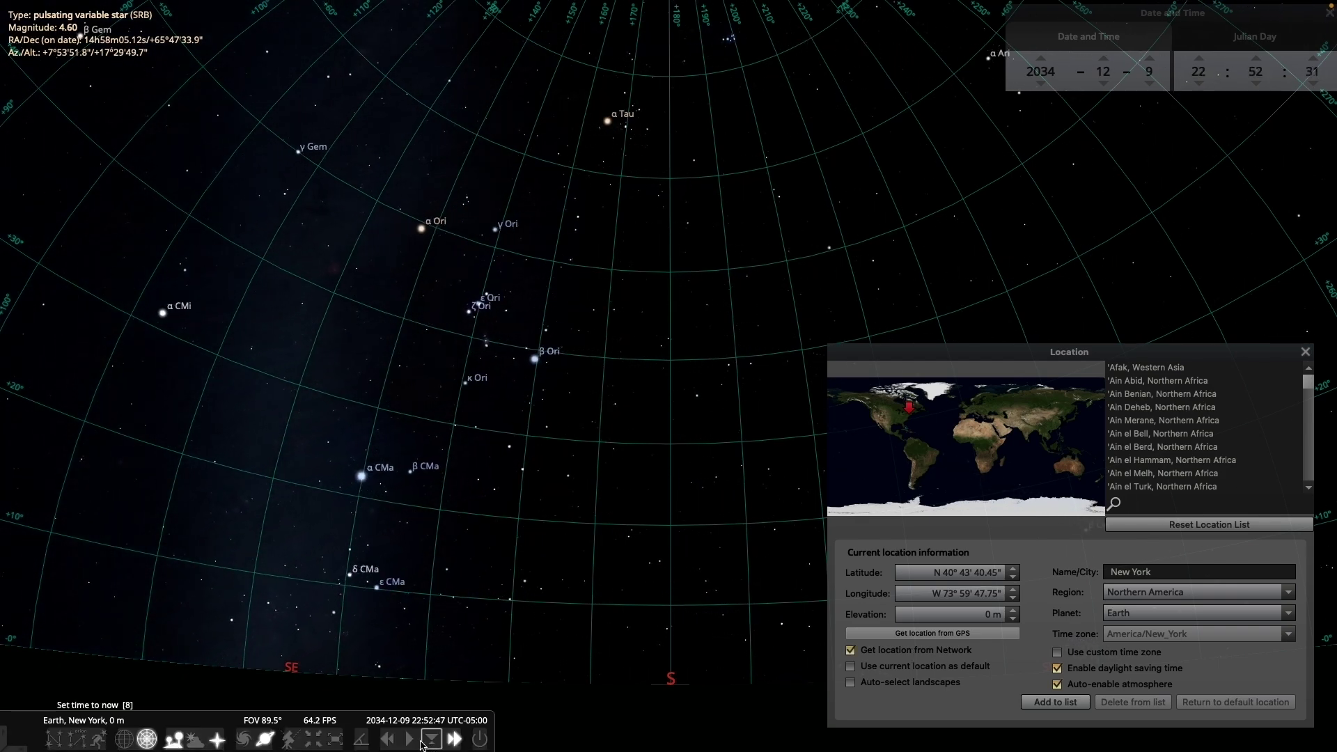
Set the simulation clock back to normal time speed.
{"action": "left_click", "coordinate": [410, 739]}
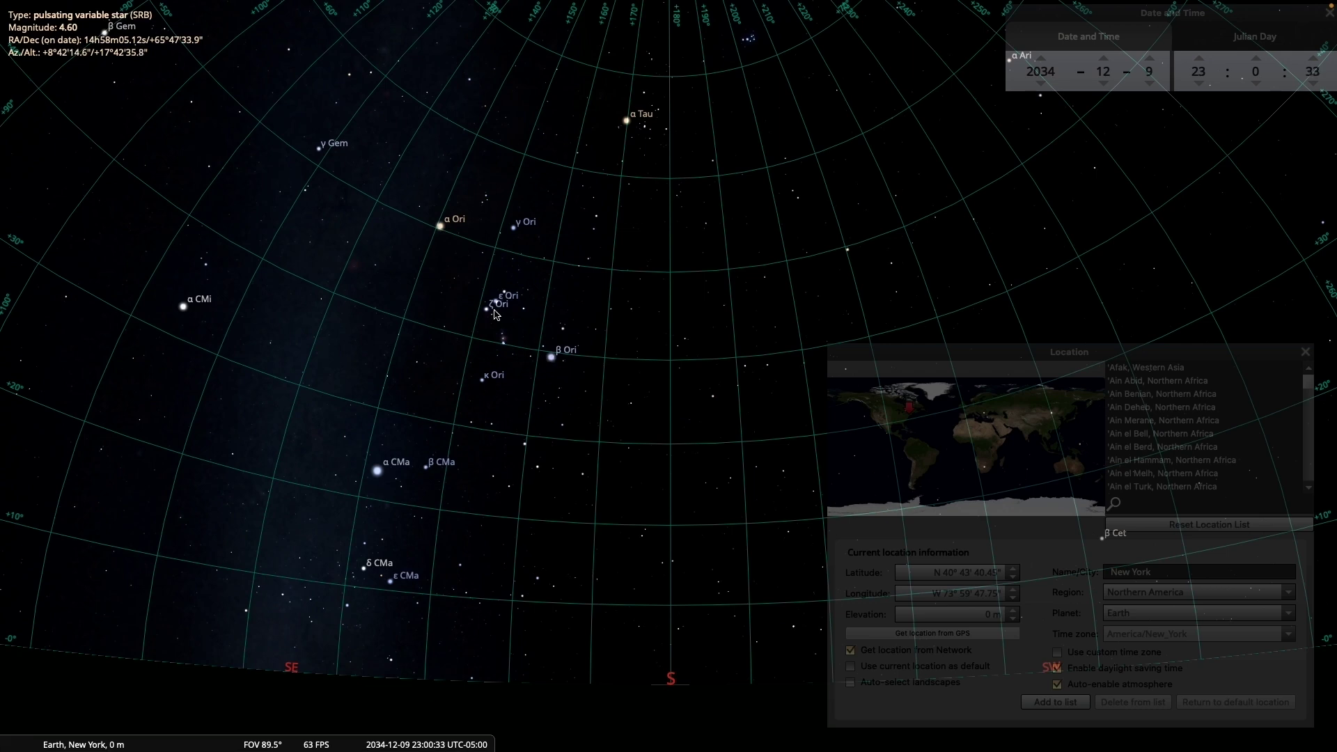
Use Angle Measure from Rigel down to the horizon, reading about 39° 27' 45", then dismiss it.
{"action": "mouse_move", "coordinate": [323, 733]}
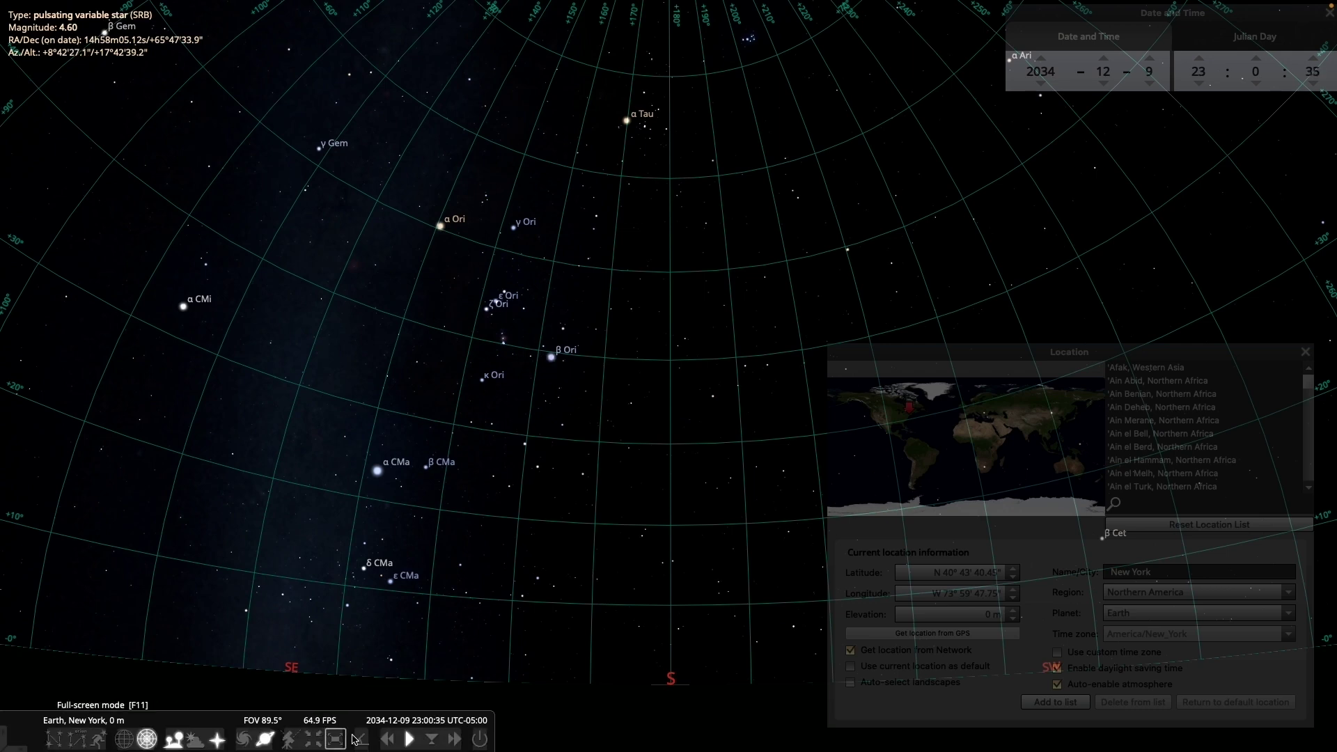
{"action": "left_click", "coordinate": [358, 740]}
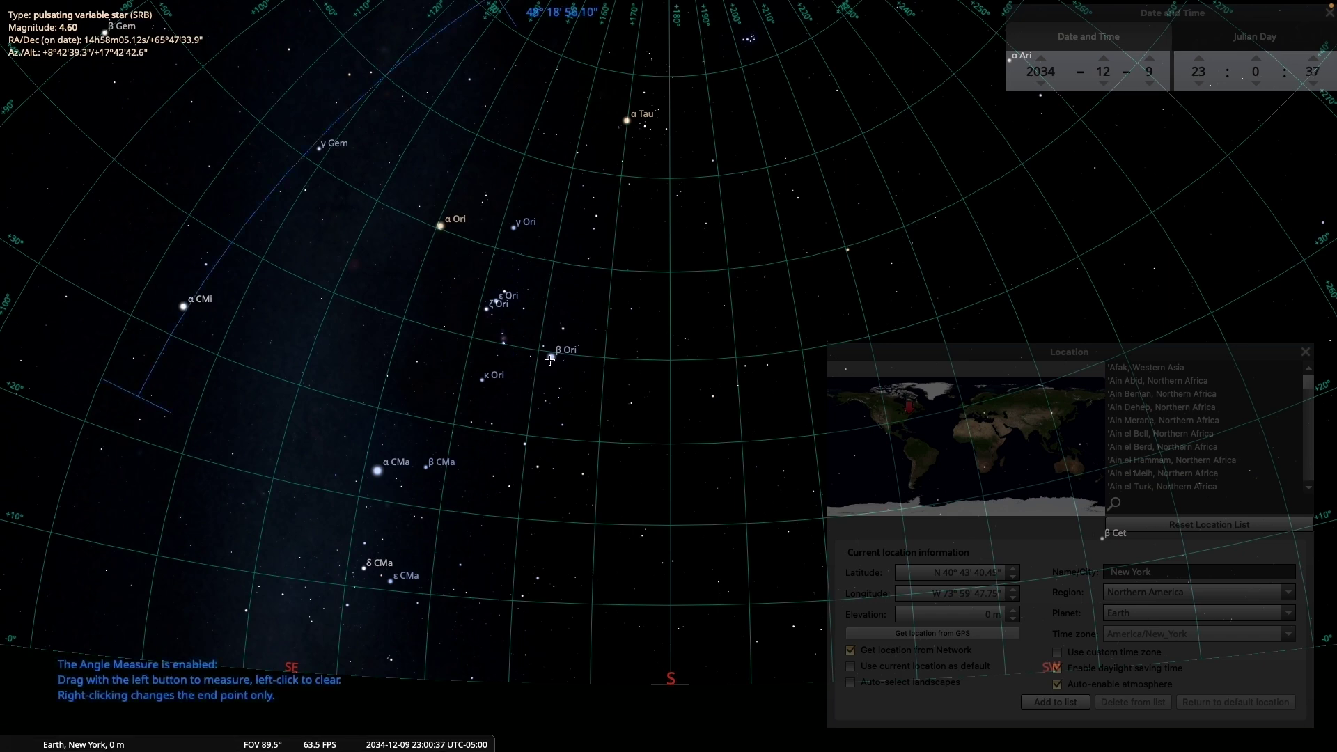
{"action": "left_click_drag", "start_coordinate": [550, 360], "coordinate": [529, 682]}
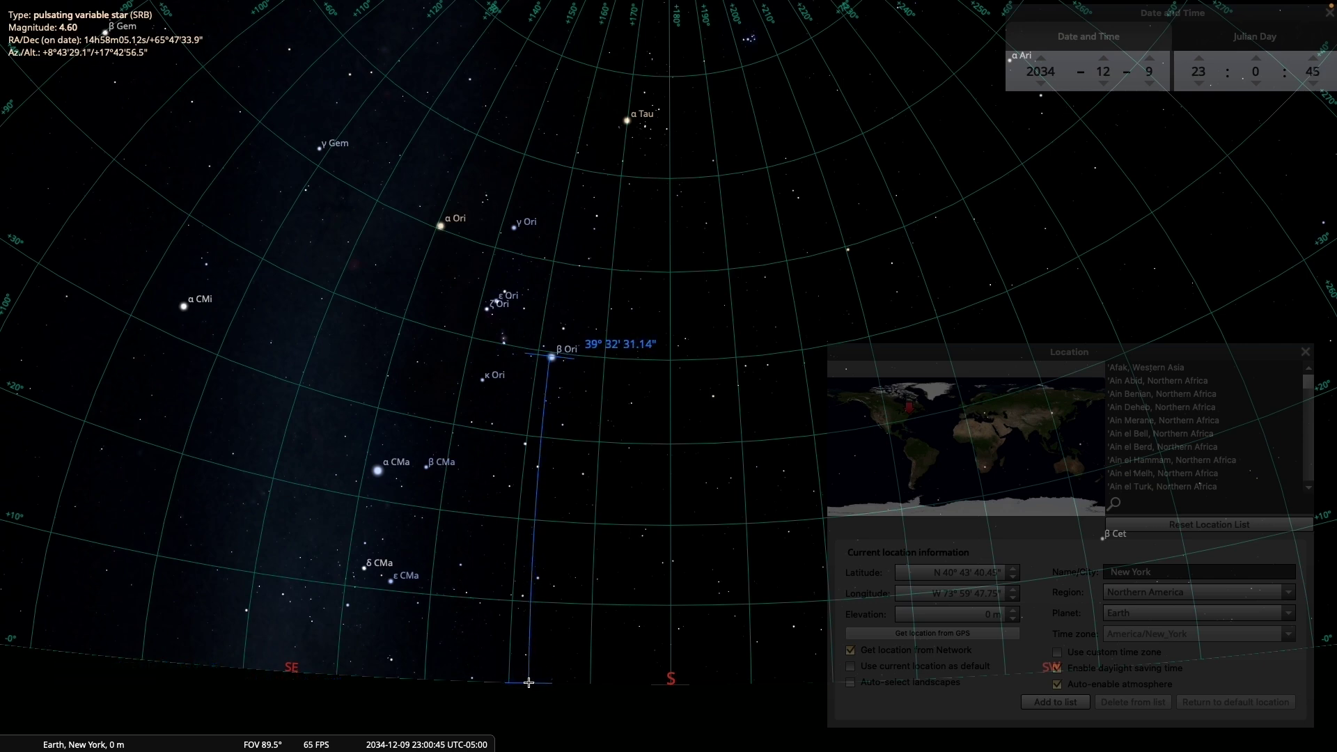
{"action": "left_click_drag", "start_coordinate": [528, 682], "coordinate": [528, 682]}
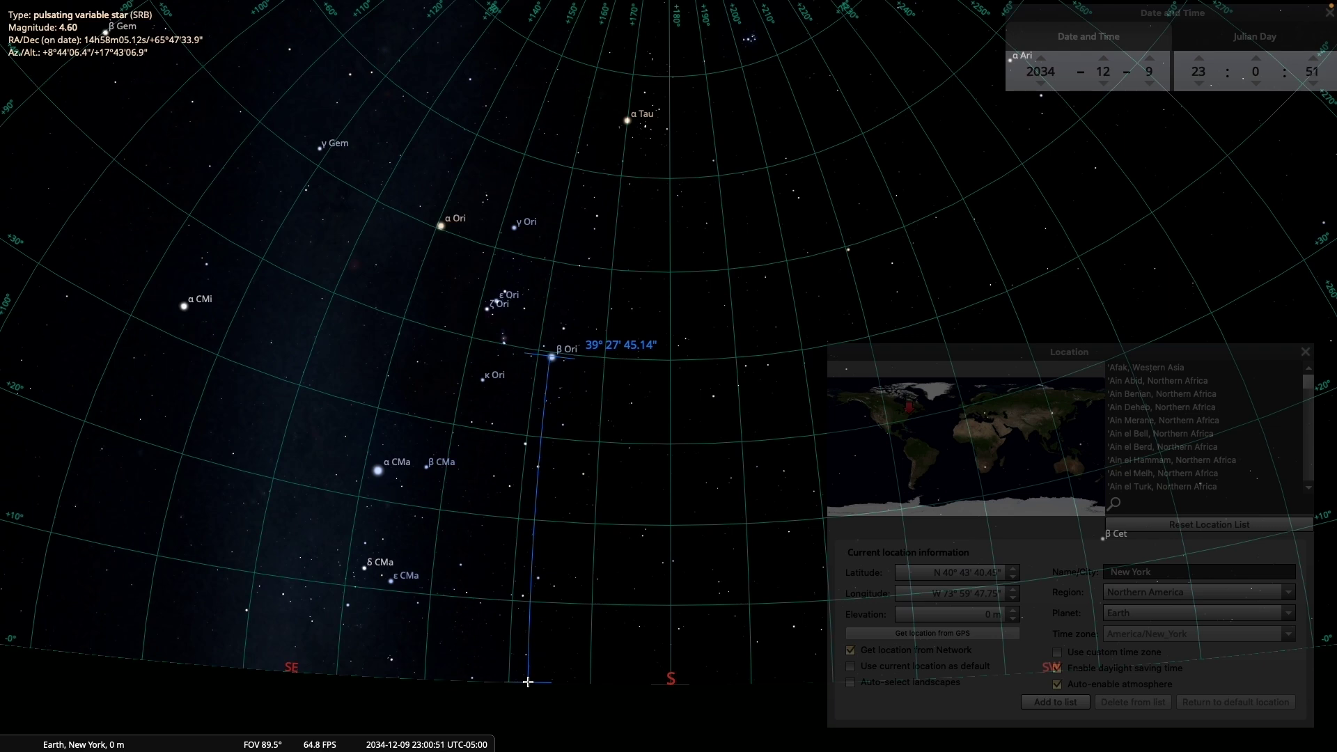
{"action": "right_click", "coordinate": [512, 474]}
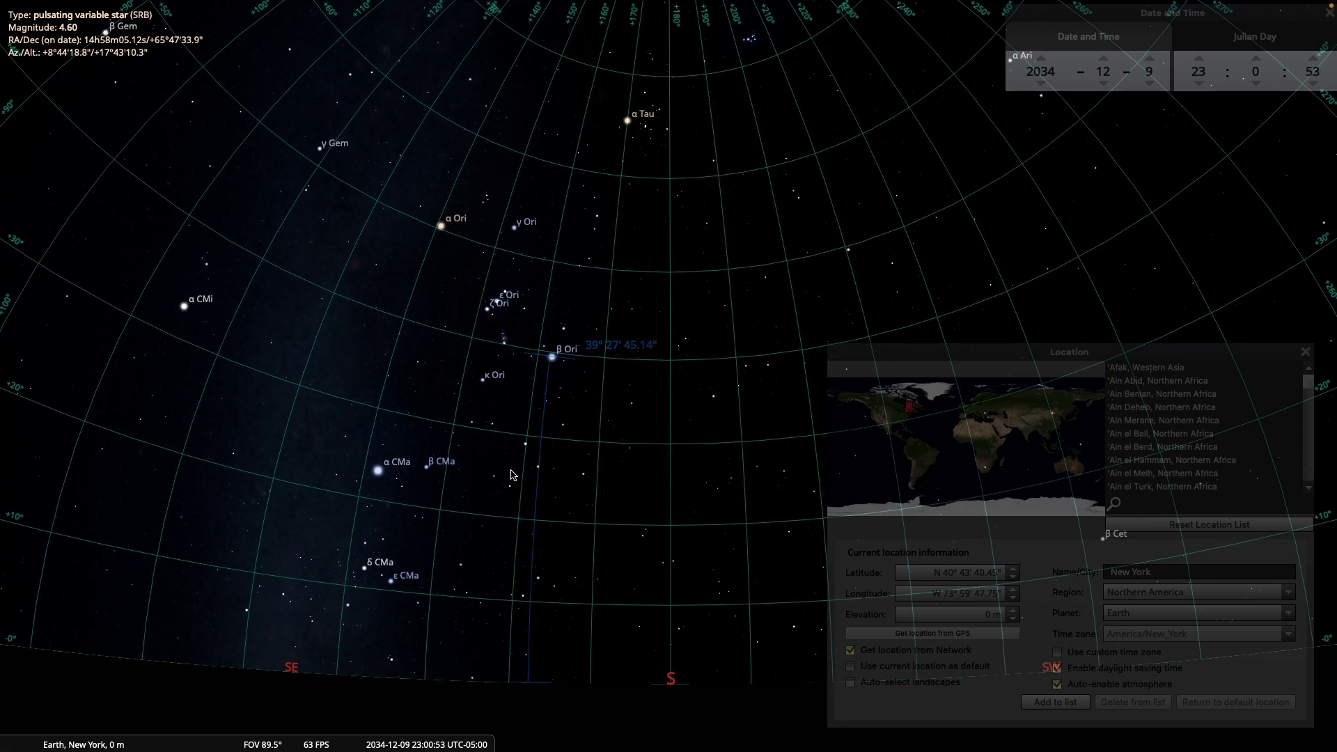
Select Rigel to confirm its +39° 28' altitude at azimuth 162°, then pan the view west.
{"action": "left_click", "coordinate": [551, 358]}
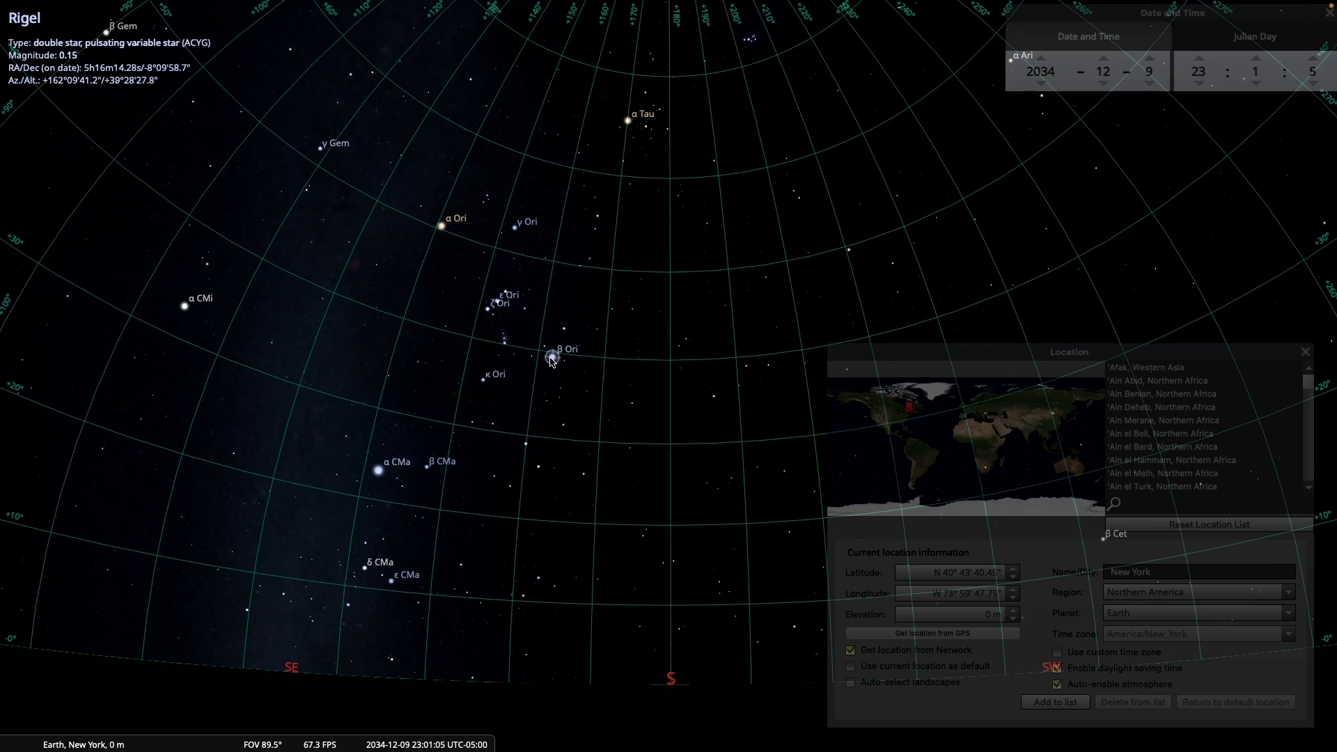
{"action": "key", "text": "Right"}
{"action": "key", "text": "Right"}
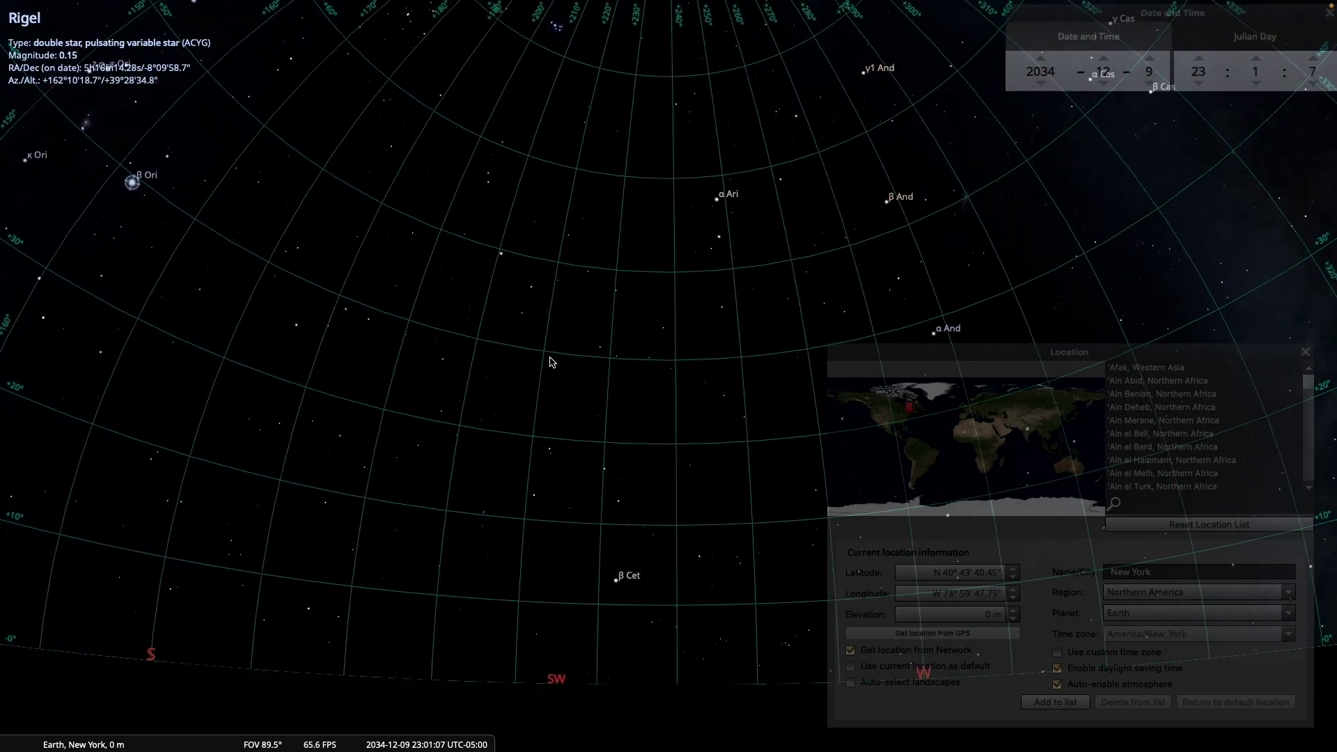